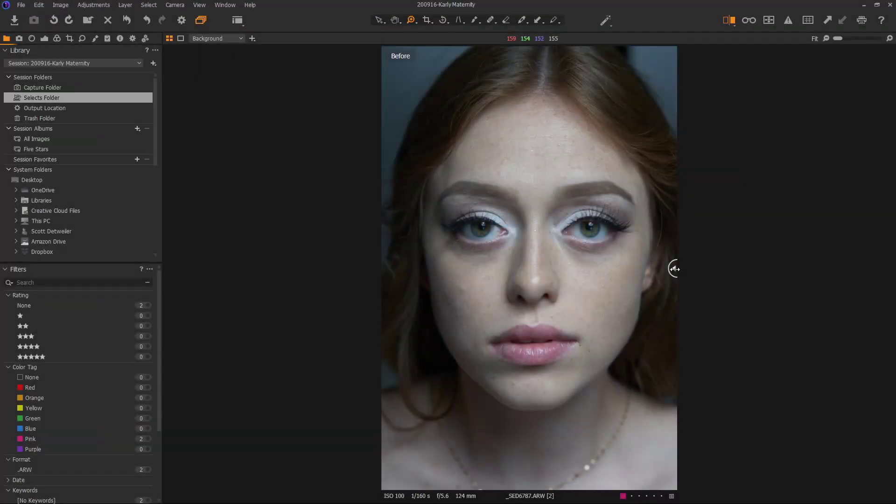
# - Slide the Before/After divider to the left so the edited After image of _SED6787.ARW fills the view
pyautogui.moveTo(675, 270); pyautogui.dragTo(345, 282)
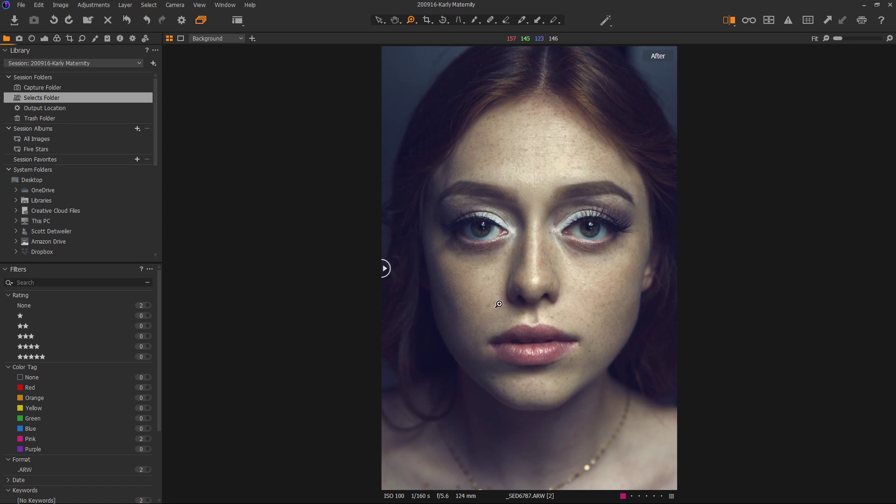
# - Switch to the unedited variant [1], zoom to 25% on the face, and show the Exposure tools
pyautogui.press('Left')
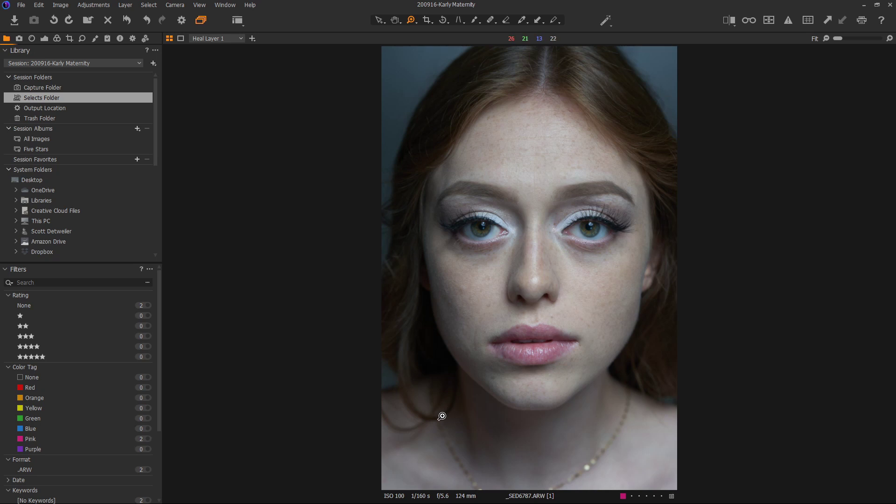
pyautogui.click(524, 269)
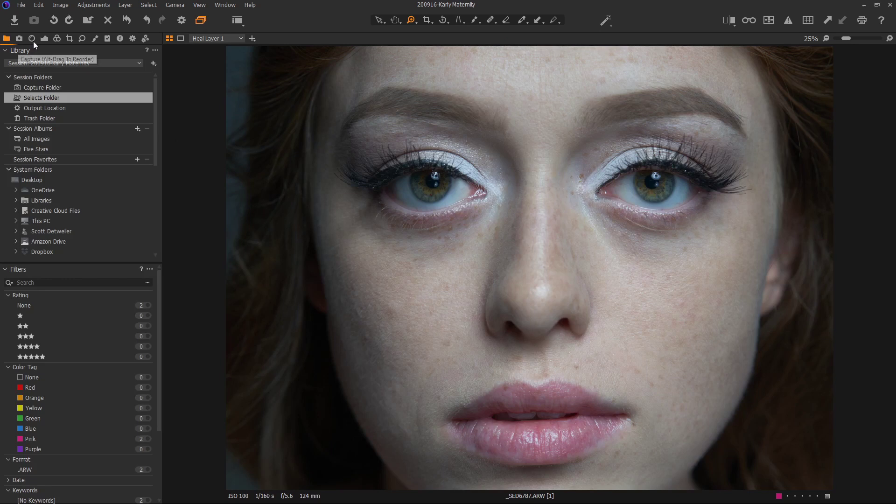
pyautogui.click(44, 39)
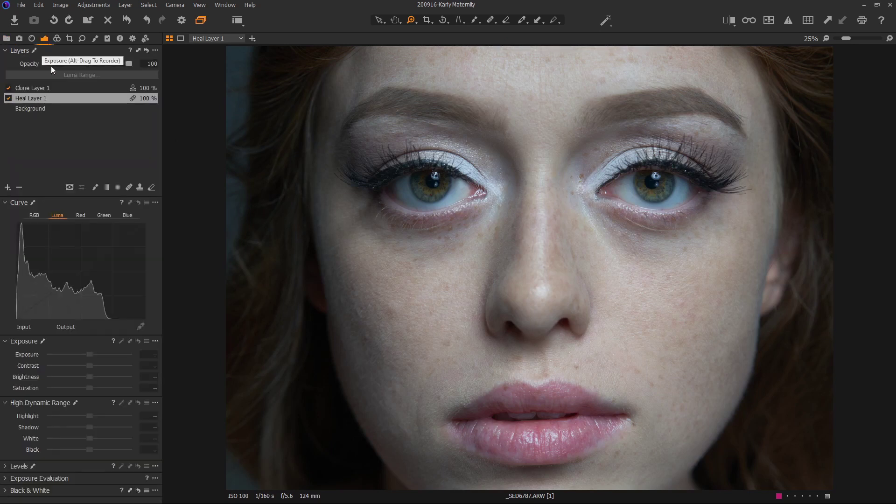
# - Toggle Clone Layer 1 off and on, compare Before/After across the face, then zoom back out
pyautogui.click(8, 87)
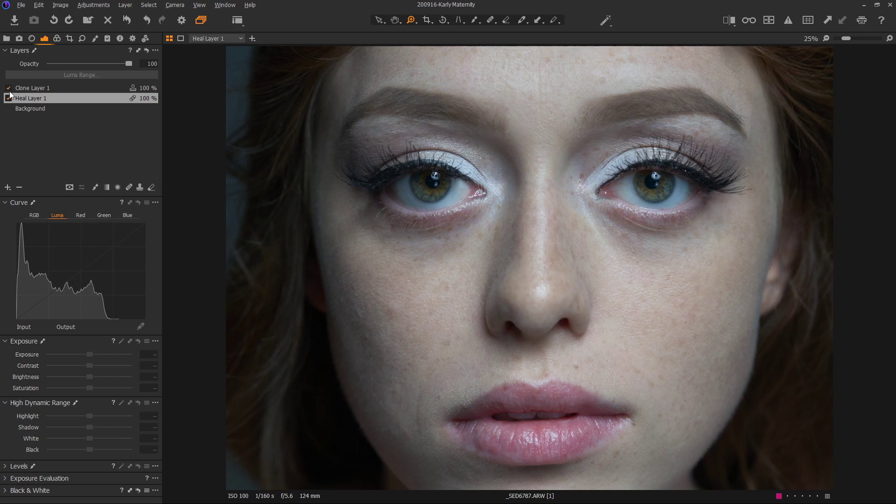
pyautogui.click(8, 88)
pyautogui.press('y')
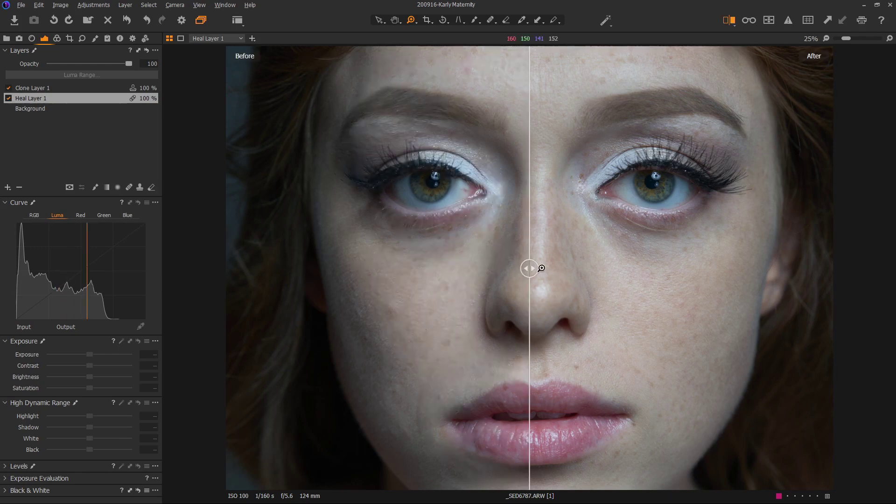
pyautogui.moveTo(534, 271); pyautogui.dragTo(338, 256)
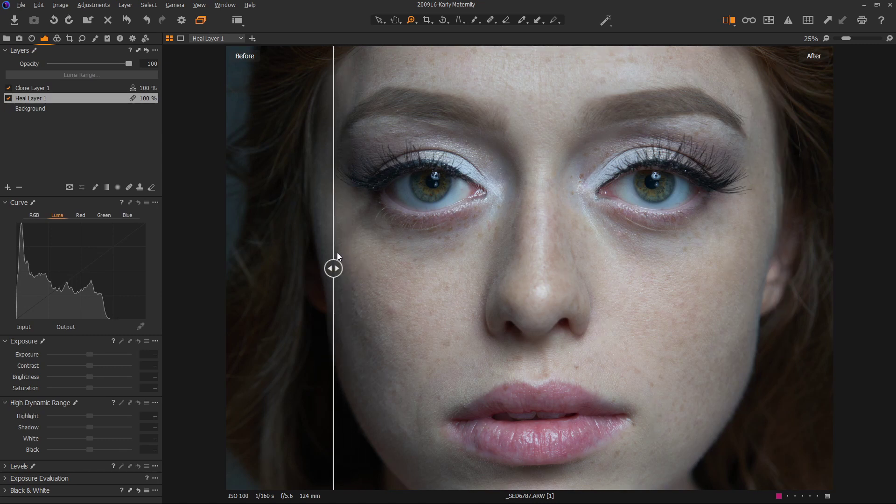
pyautogui.press('y')
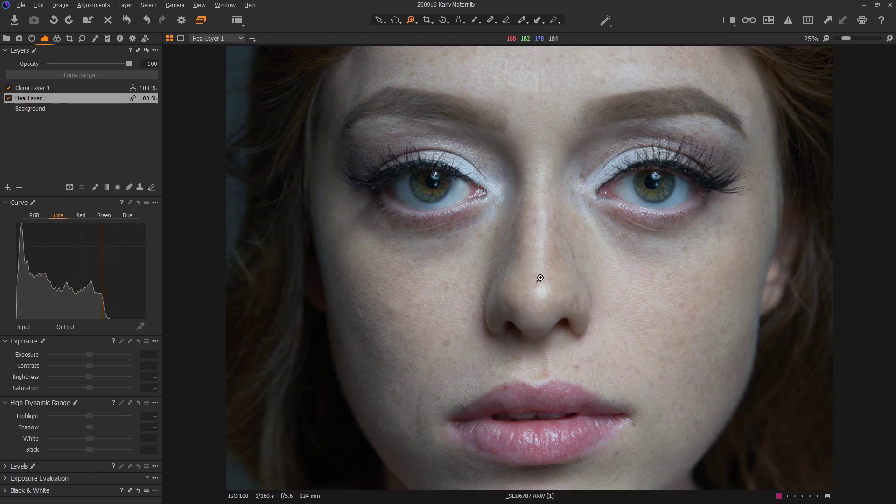
pyautogui.scroll(-1, 548, 282)
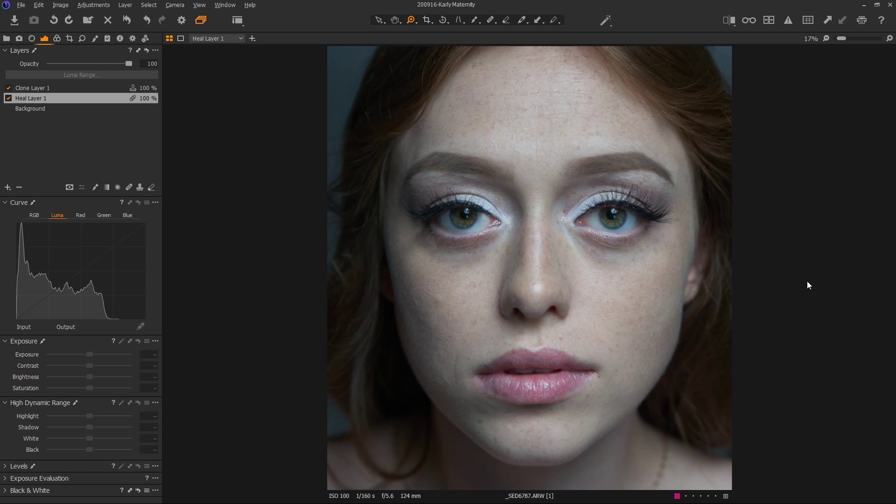
# - Add a new filled adjustment layer above Clone Layer 1 named 'dodge (lighten)'
pyautogui.click(57, 88)
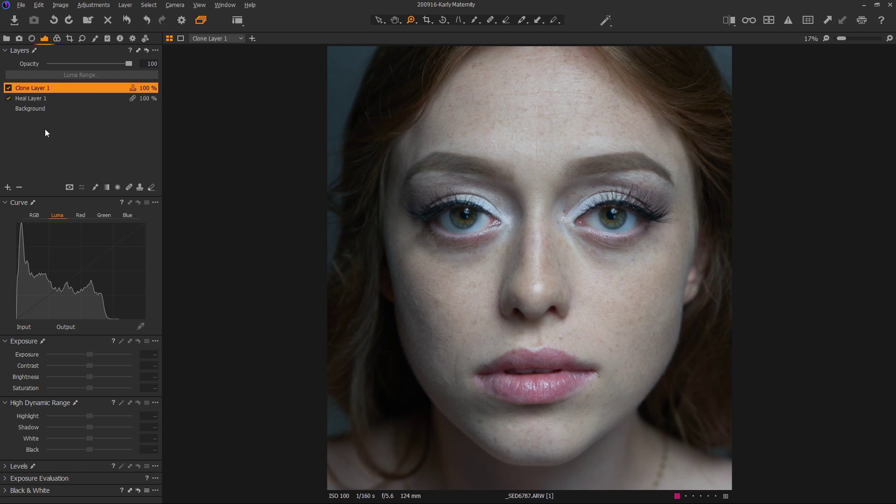
pyautogui.click(8, 188)
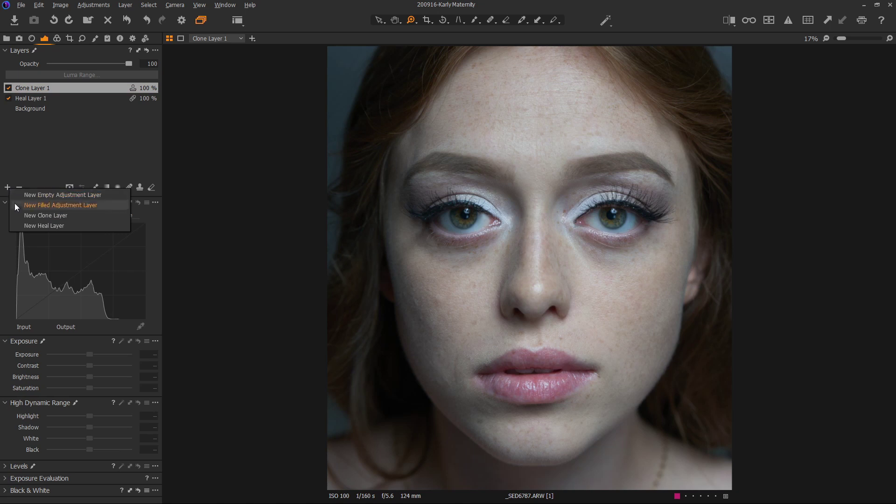
pyautogui.click(24, 205)
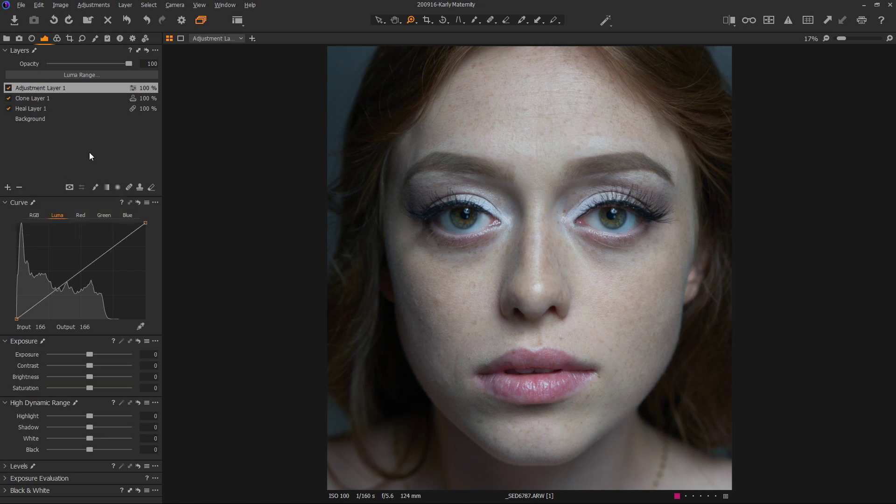
pyautogui.doubleClick(61, 89)
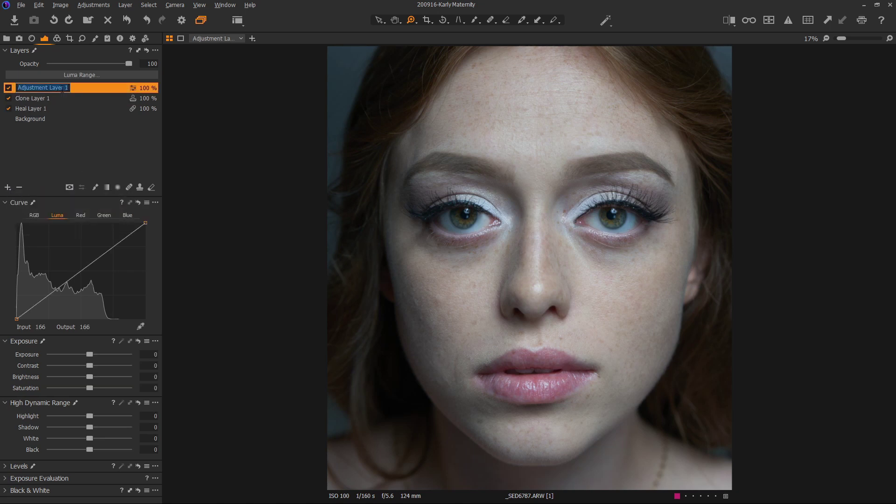
pyautogui.write('dodge (')
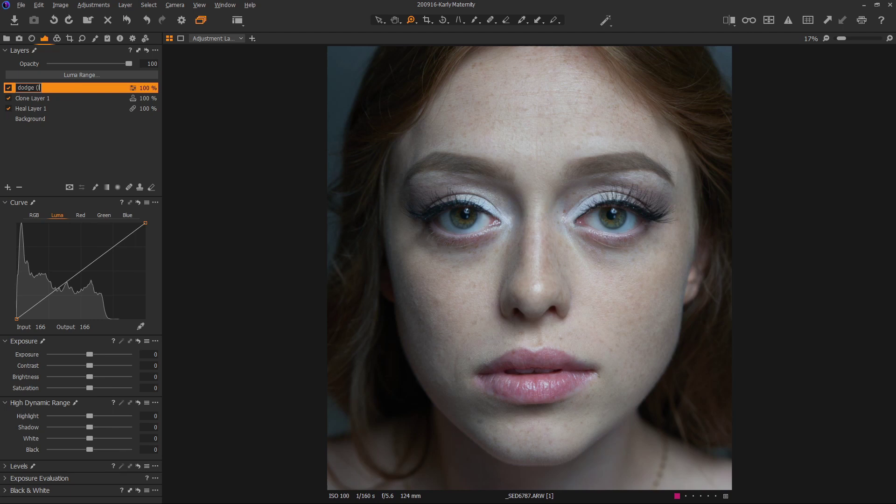
pyautogui.write('lighten)')
pyautogui.press('Return')
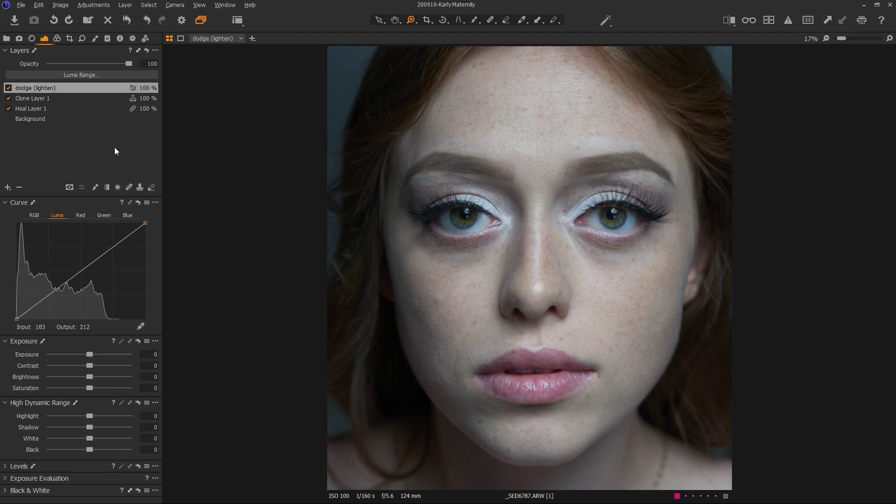
# - Keep the layer's Luma curve straight and raise its Exposure to 1
pyautogui.moveTo(80, 272); pyautogui.dragTo(74, 265)
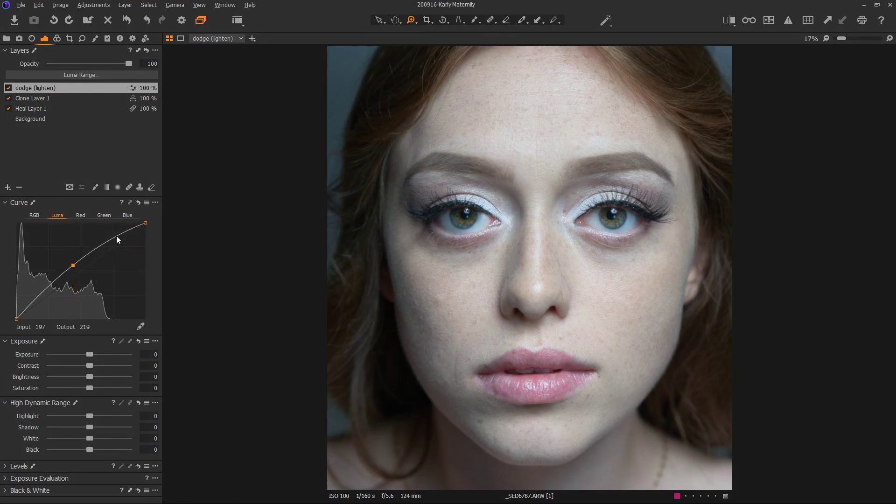
pyautogui.hotkey('ctrl', 'z')
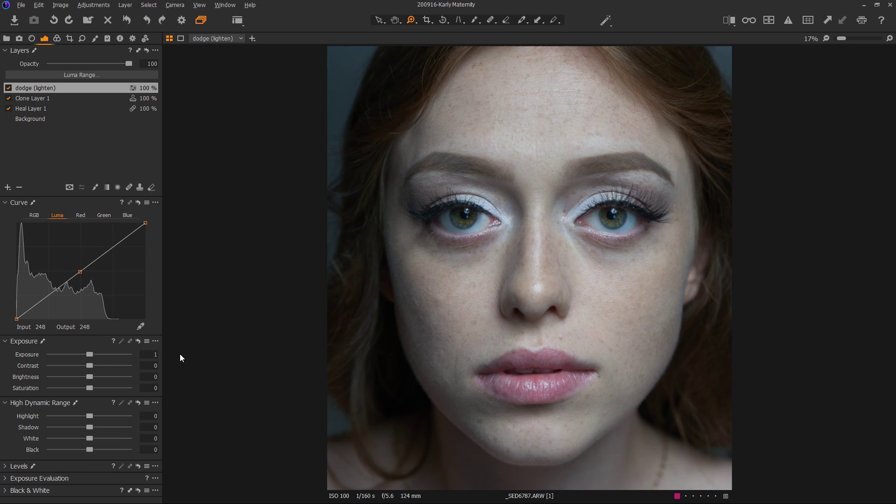
pyautogui.press('Tab')
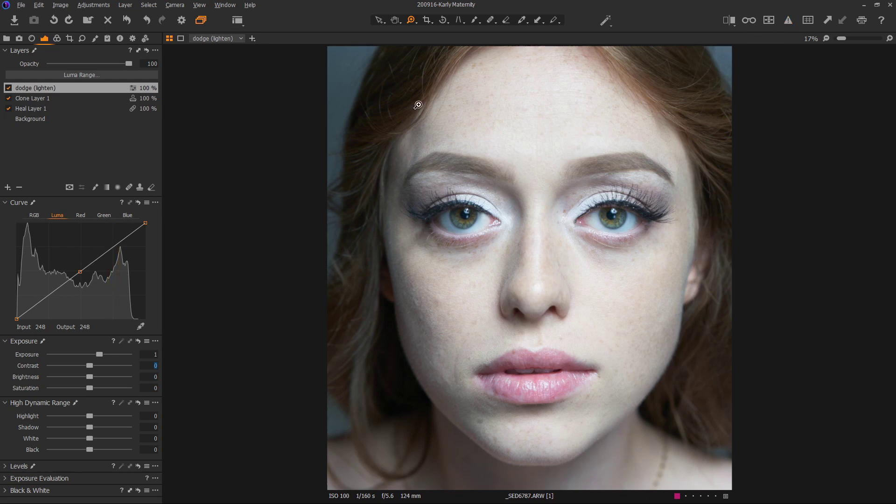
# - Invert the dodge layer's mask to empty and set the mask brush to Flow 2 with Airbrush on
pyautogui.rightClick(64, 88)
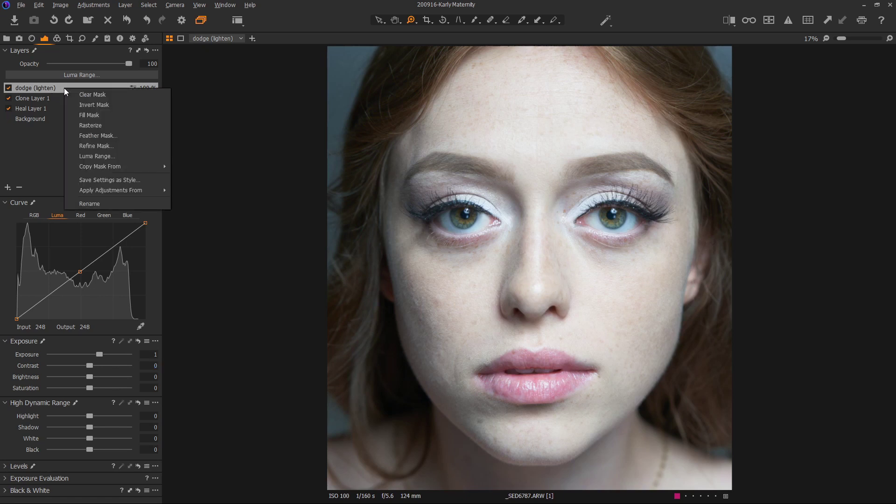
pyautogui.click(73, 105)
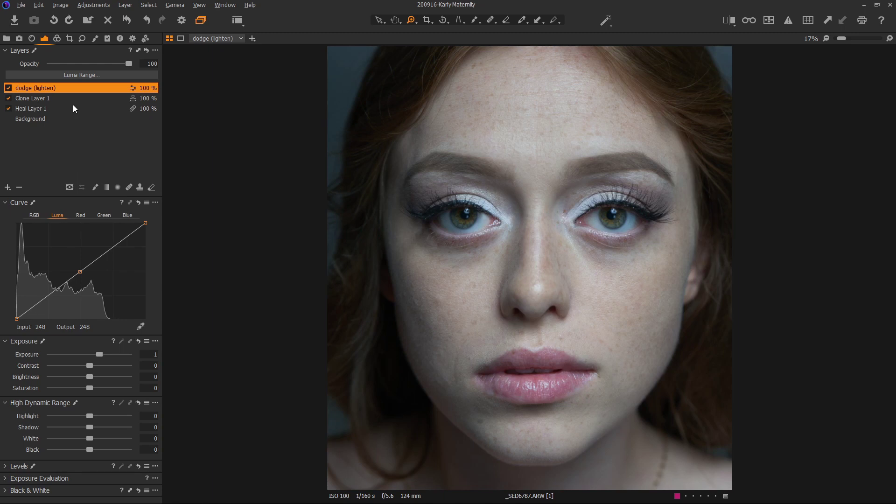
pyautogui.press('b')
pyautogui.rightClick(442, 250)
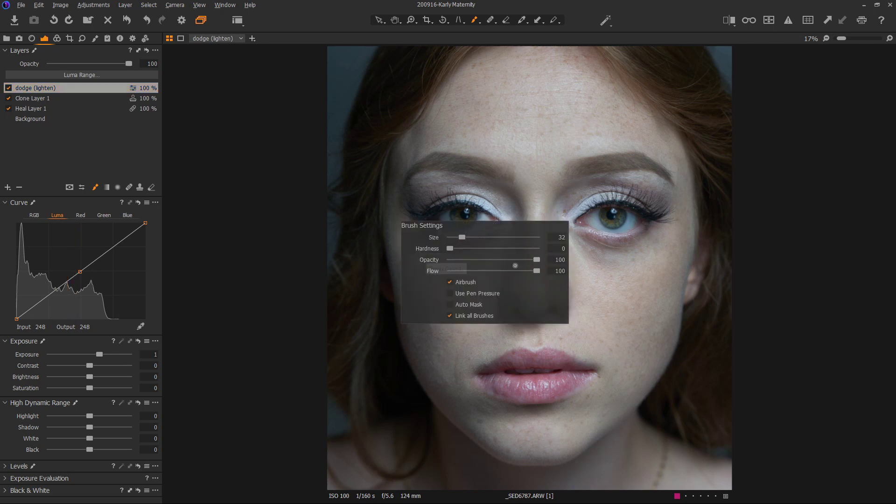
pyautogui.moveTo(537, 273); pyautogui.dragTo(450, 281)
pyautogui.click(450, 282)
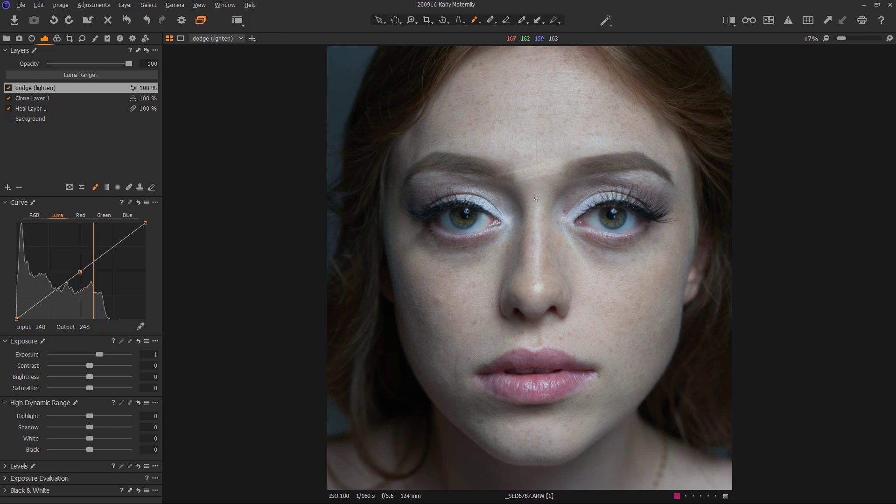
# - Paint light brightening over the brow and briefly display the mask to check it
pyautogui.moveTo(536, 198); pyautogui.dragTo(534, 199)
pyautogui.press('m')
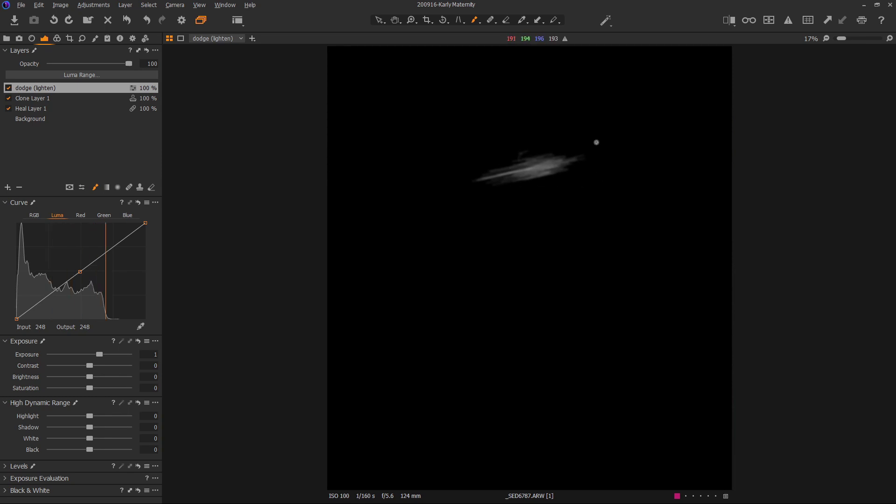
pyautogui.press('m')
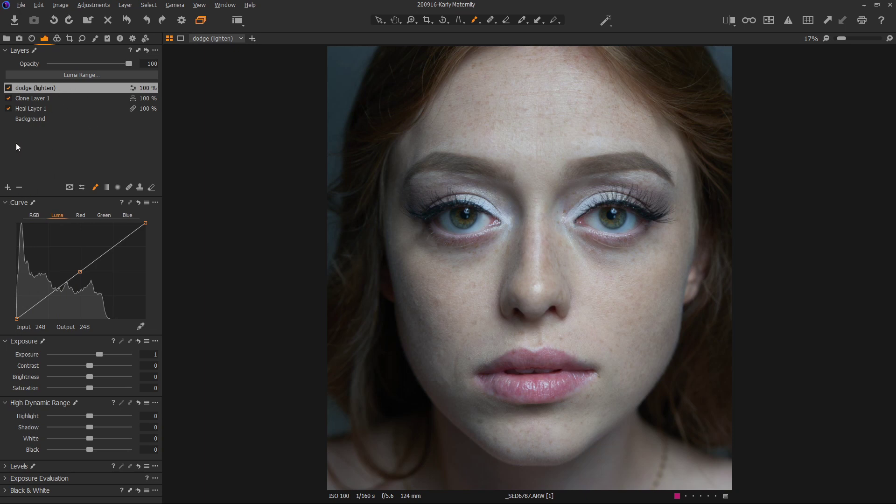
# - Create a 'burn (darken)' layer at Exposure -1 with an inverted empty mask, placed below the dodge layer
pyautogui.click(8, 187)
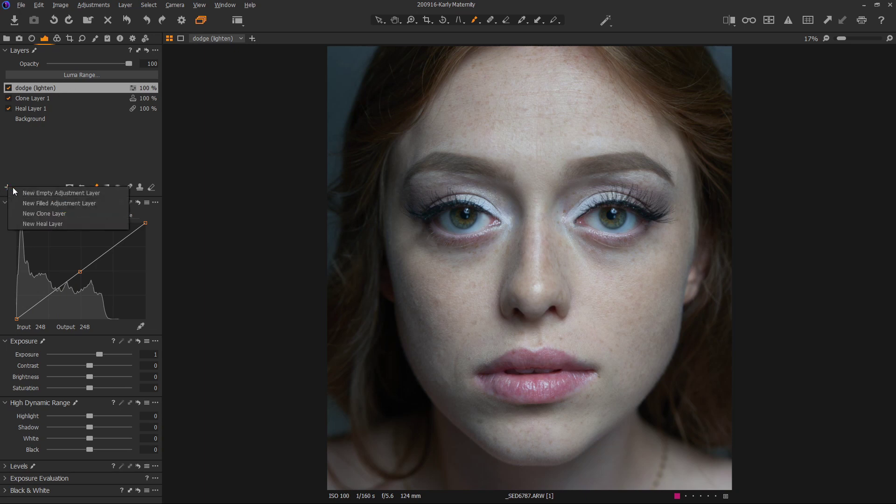
pyautogui.click(46, 202)
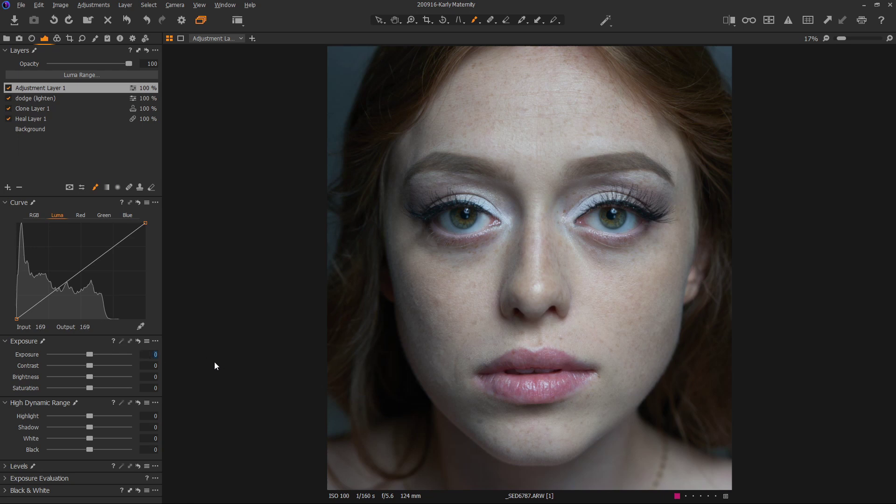
pyautogui.write('-1')
pyautogui.press('Tab')
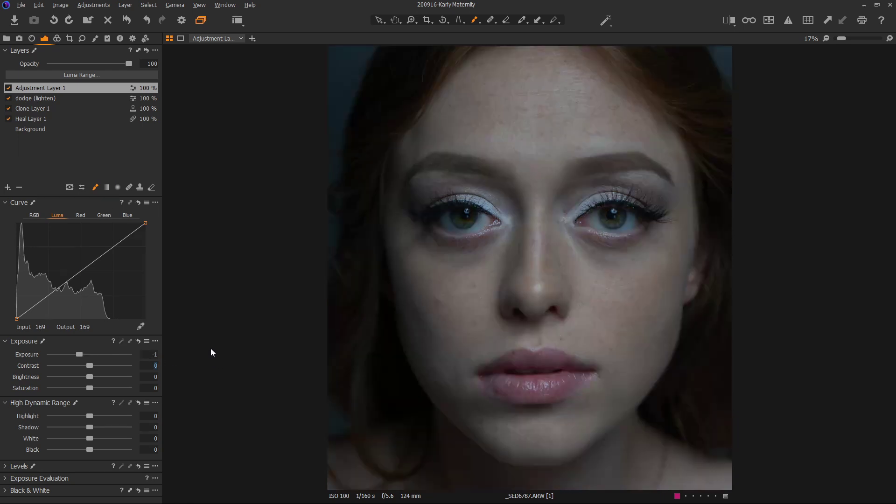
pyautogui.rightClick(67, 88)
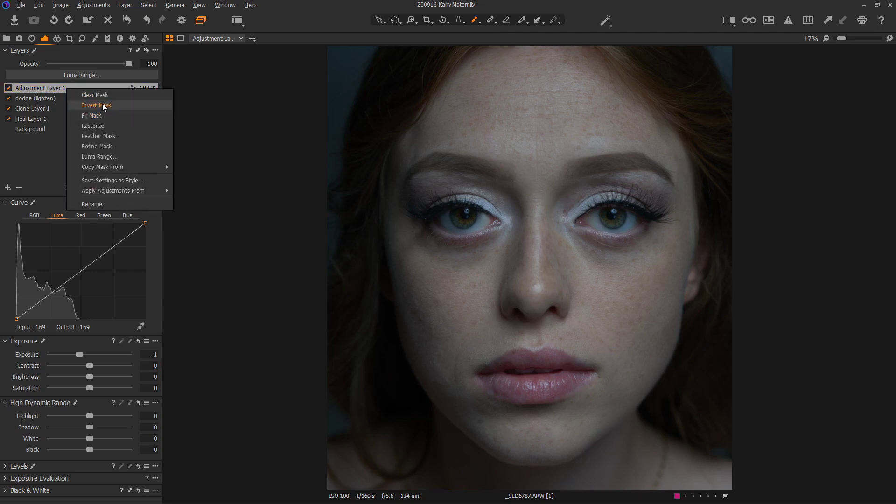
pyautogui.click(110, 105)
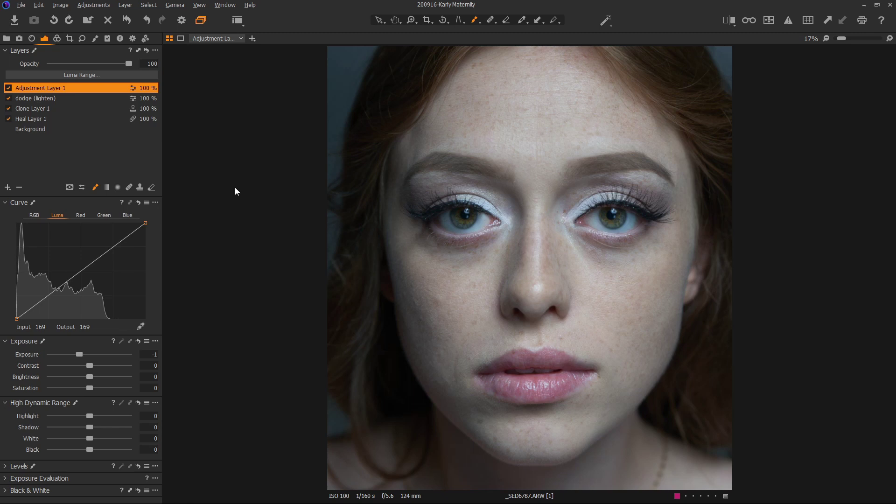
pyautogui.write('burn (darken)')
pyautogui.press('Return')
pyautogui.moveTo(42, 88); pyautogui.dragTo(43, 100)
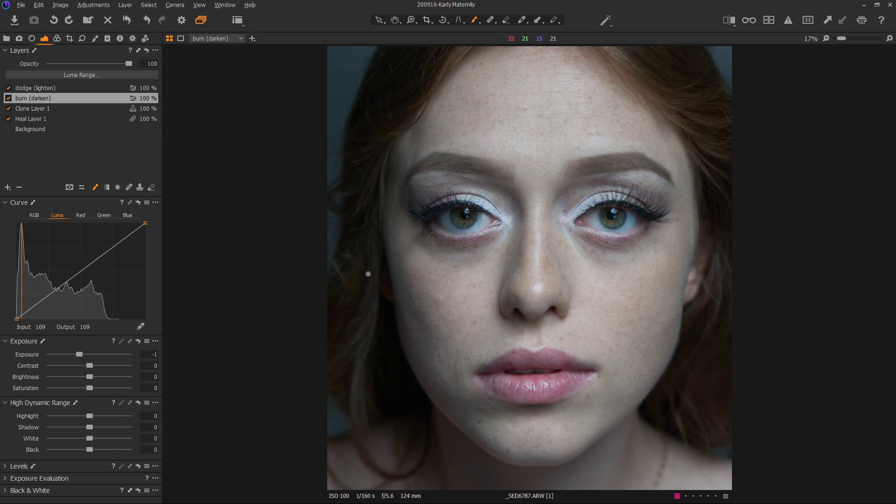
# - Select dodge (lighten) and add another new adjustment layer on top
pyautogui.click(217, 39)
pyautogui.click(222, 87)
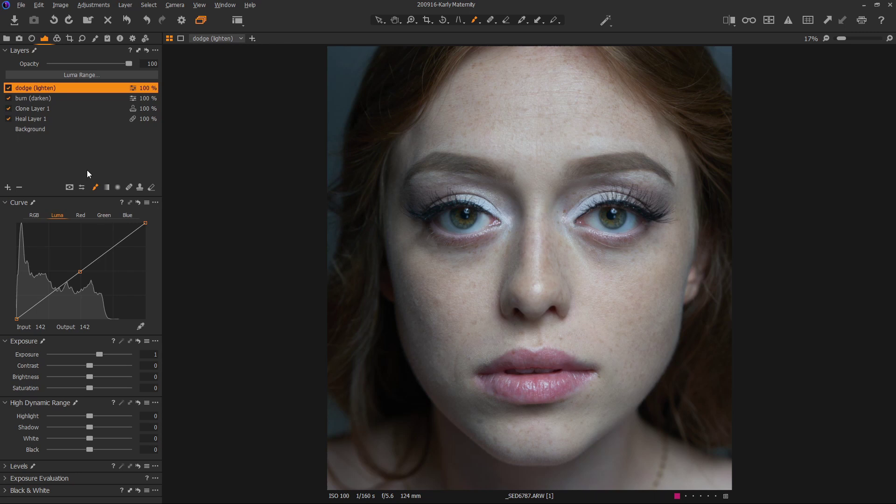
pyautogui.click(8, 187)
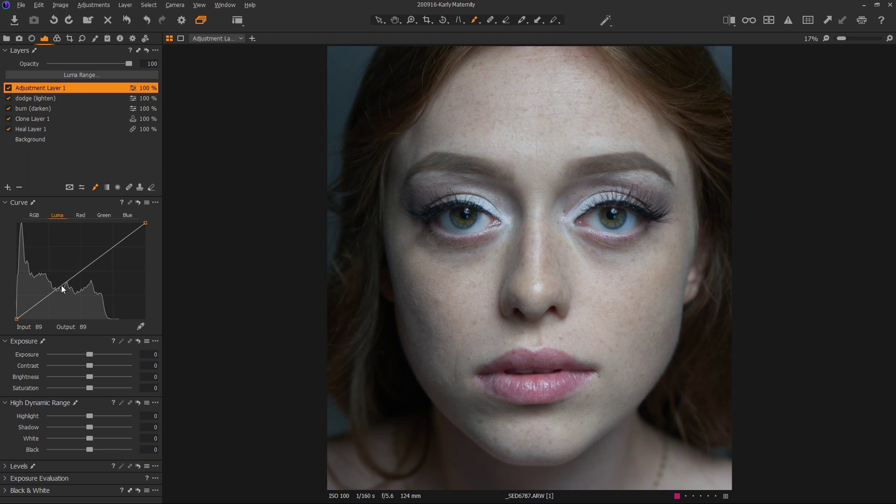
# - Darken Adjustment Layer 1's Luma curve and fill its mask to cover the whole image
pyautogui.moveTo(62, 288); pyautogui.dragTo(82, 295)
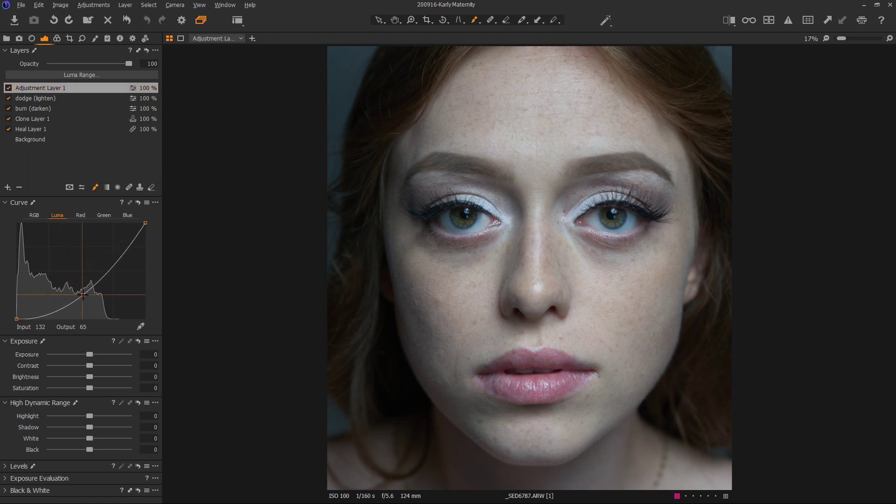
pyautogui.rightClick(81, 87)
pyautogui.click(99, 115)
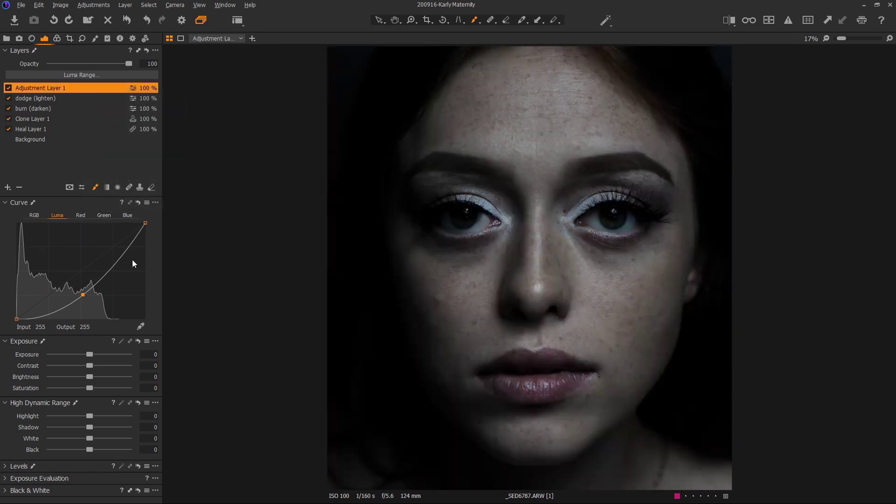
# - Shape the Luma curve into a steep contrast curve with deep shadows and bright highlights
pyautogui.moveTo(127, 250)
pyautogui.mouseDown()
pyautogui.moveTo(104, 244)
pyautogui.moveTo(117, 249)
pyautogui.mouseUp()
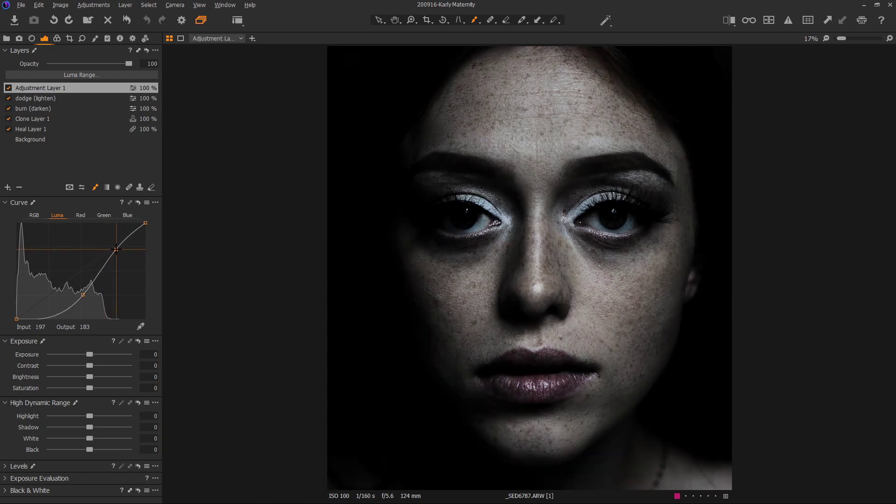
pyautogui.moveTo(82, 295); pyautogui.dragTo(91, 297)
pyautogui.moveTo(116, 250); pyautogui.dragTo(132, 249)
pyautogui.moveTo(97, 297); pyautogui.dragTo(100, 302)
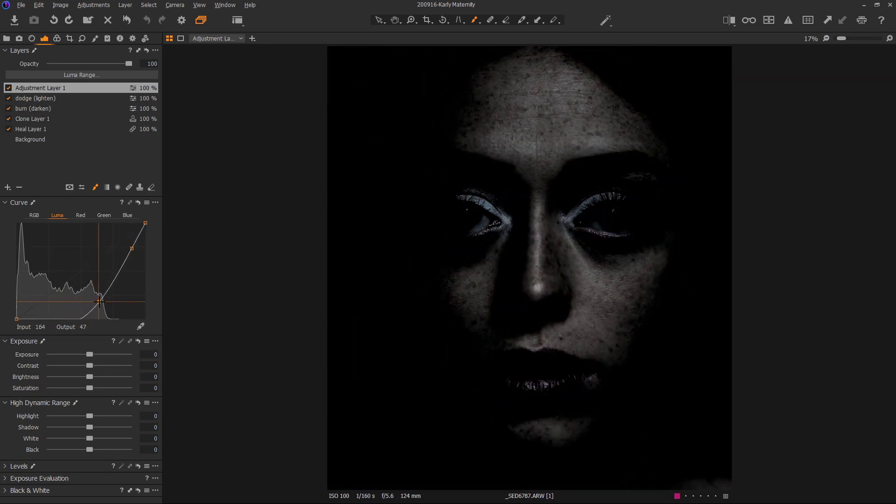
pyautogui.moveTo(132, 248); pyautogui.dragTo(126, 245)
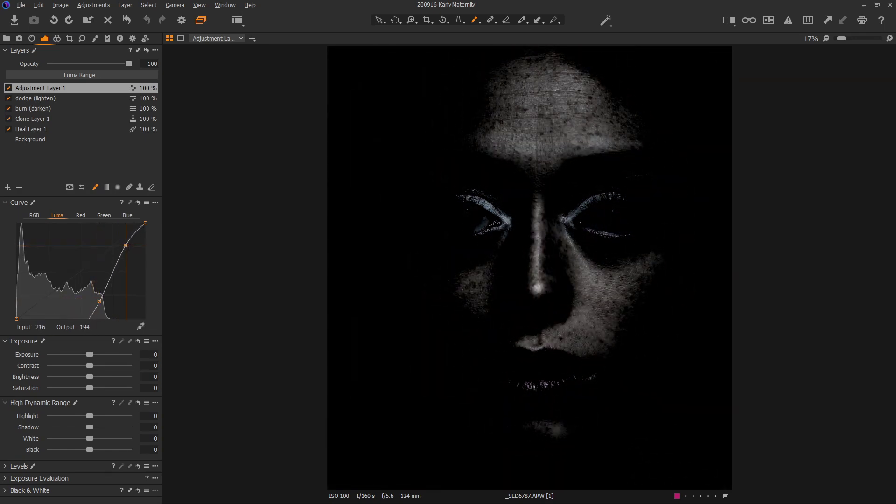
pyautogui.moveTo(637, 308); pyautogui.dragTo(579, 301)
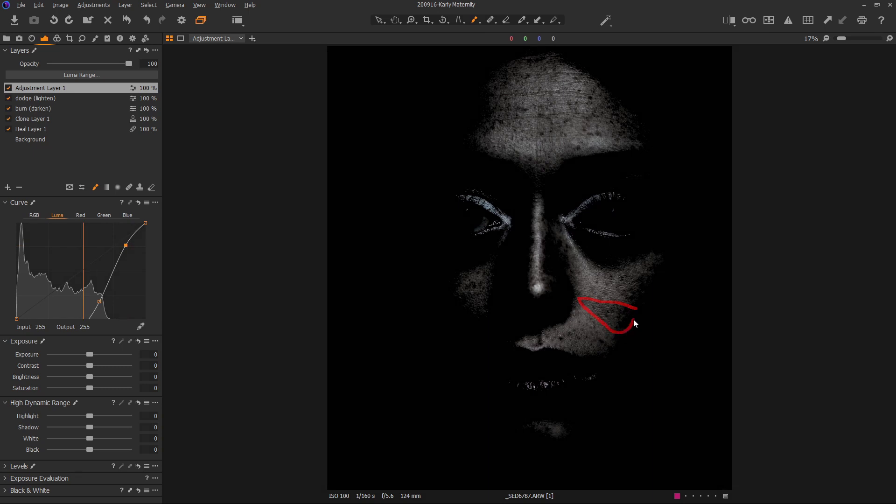
pyautogui.press('Escape')
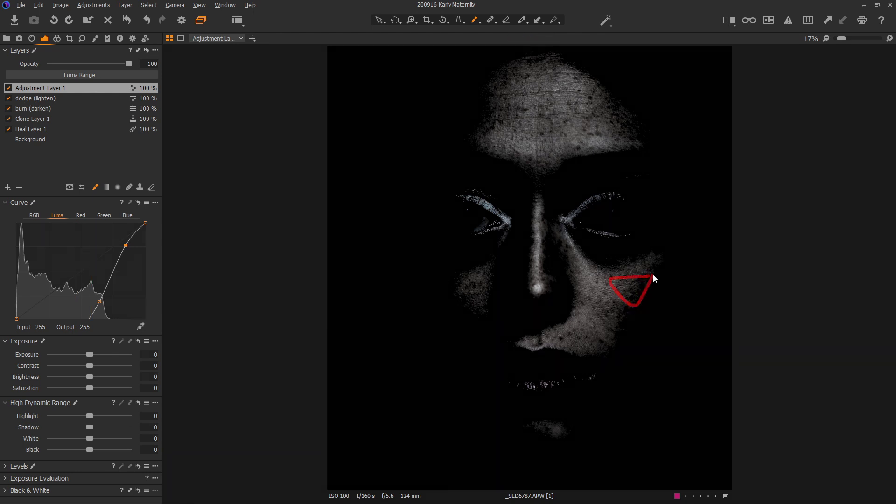
pyautogui.moveTo(653, 275); pyautogui.dragTo(653, 273)
pyautogui.press('Escape')
# - Enable Black & White on the Background layer, then make dodge (lighten) the active layer
pyautogui.click(27, 141)
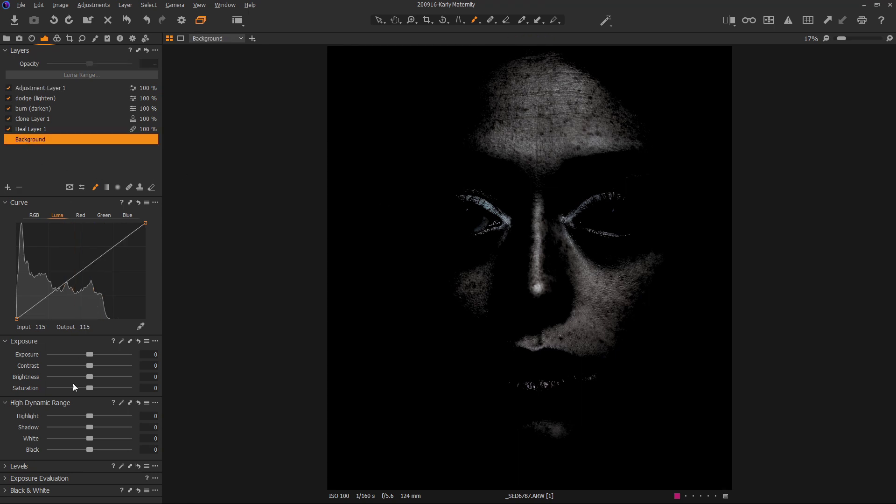
pyautogui.click(32, 490)
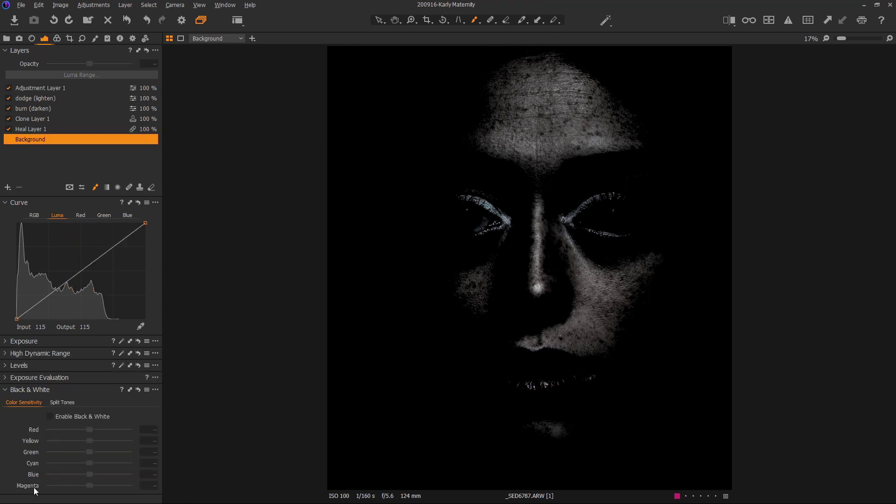
pyautogui.click(50, 417)
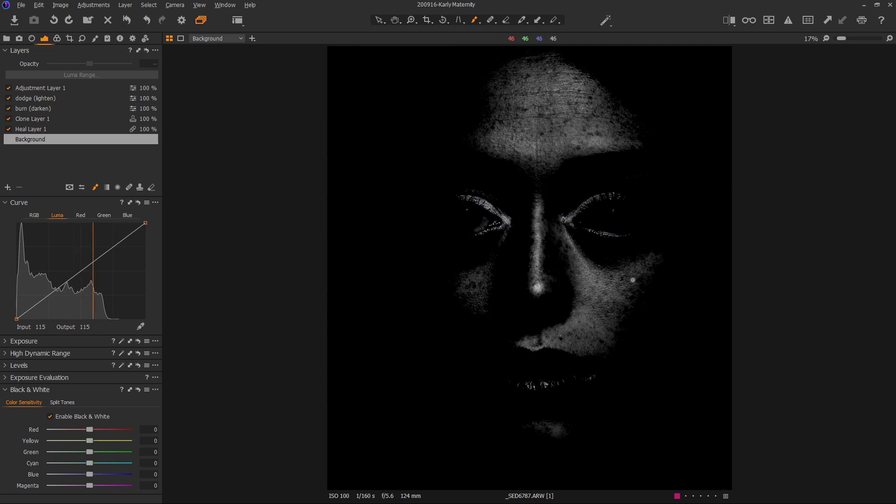
pyautogui.click(61, 88)
pyautogui.click(58, 98)
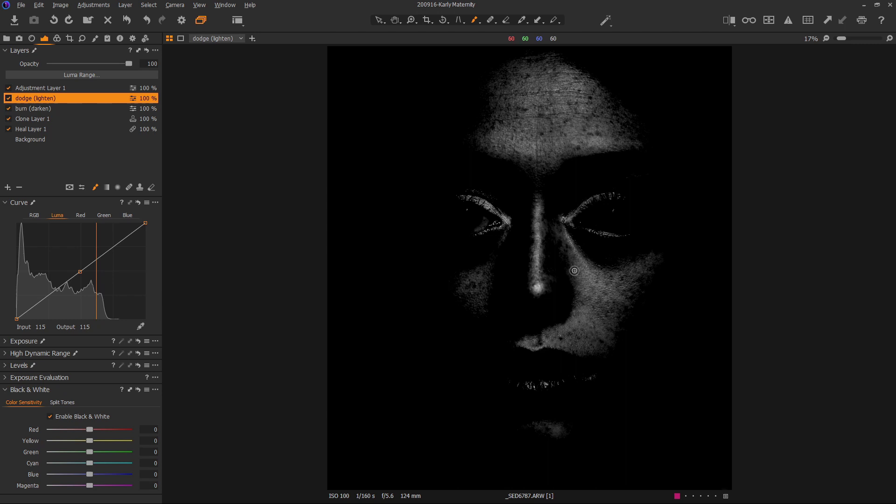
# - Zoom the portrait to 33% and pan from the nose and lips up to the forehead
pyautogui.rightClick(602, 259)
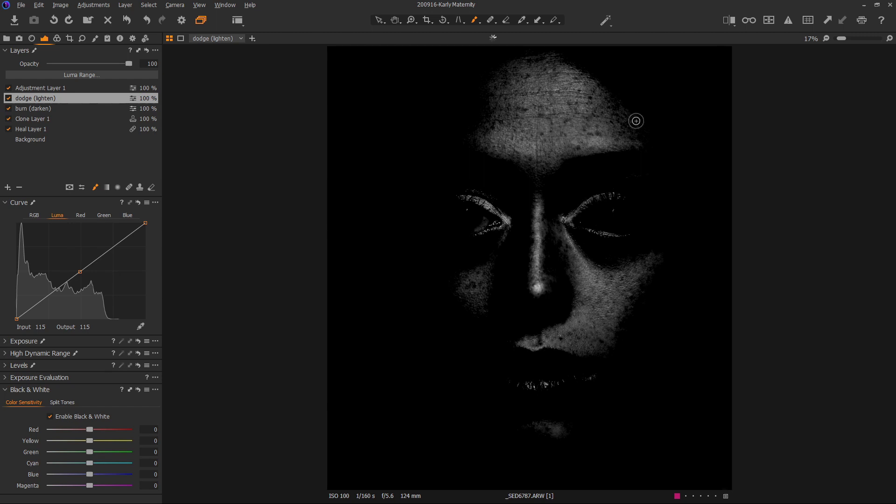
pyautogui.moveTo(842, 39); pyautogui.dragTo(851, 39)
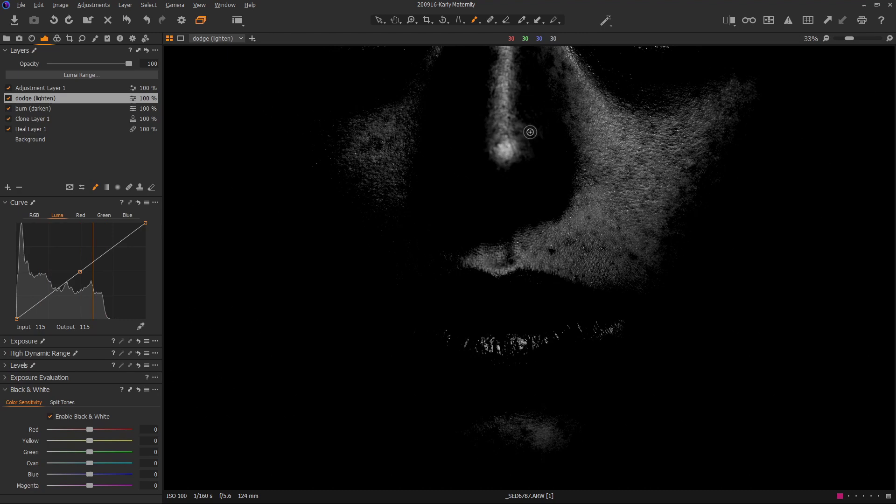
pyautogui.moveTo(551, 350); pyautogui.dragTo(558, 358)
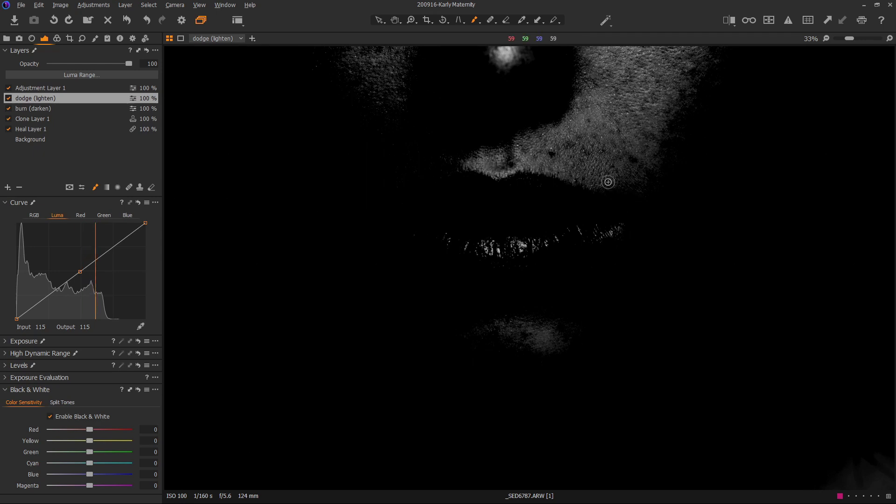
pyautogui.press('space')
pyautogui.moveTo(556, 169); pyautogui.dragTo(558, 125)
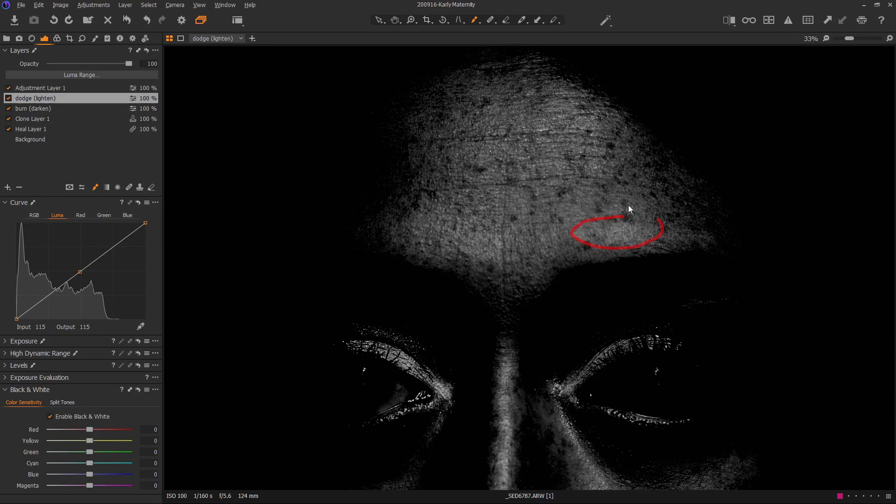
pyautogui.click(60, 108)
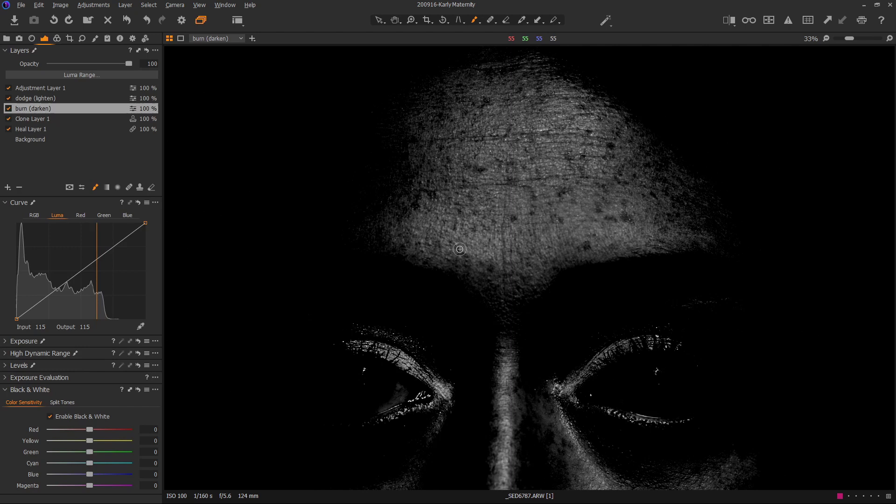
pyautogui.click(57, 100)
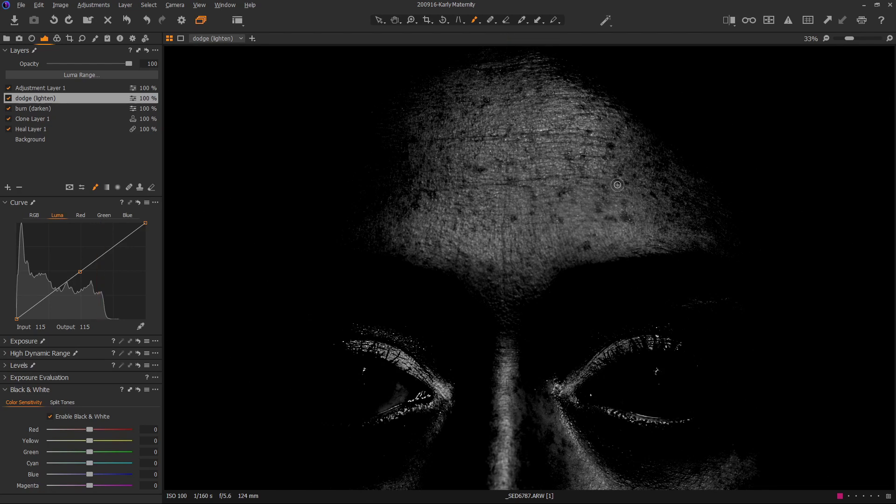
pyautogui.scroll(-5, 607, 270)
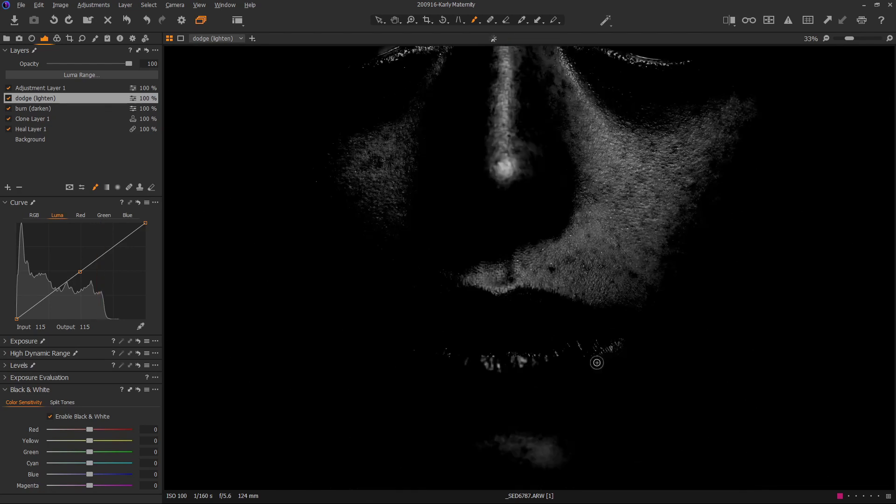
# - Pull Adjustment Layer 1's Luma curve points up and left for harsher highlights around the lips and chin
pyautogui.click(61, 90)
pyautogui.moveTo(97, 303); pyautogui.dragTo(85, 297)
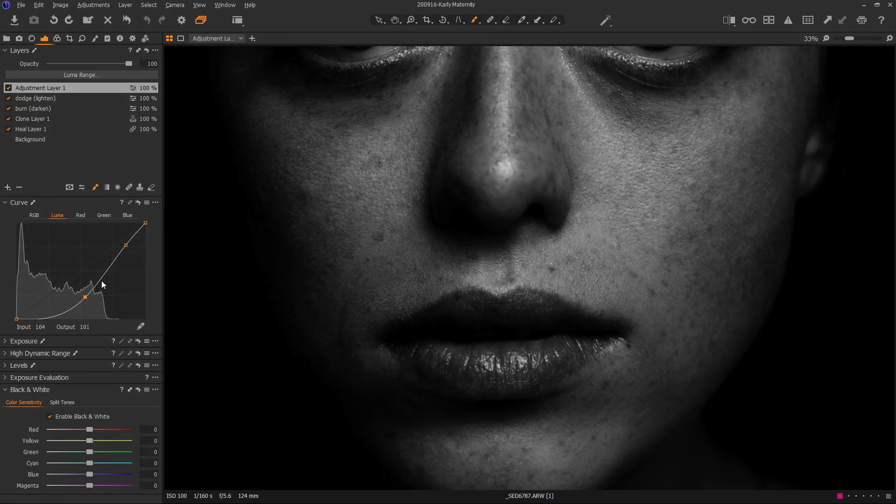
pyautogui.moveTo(123, 244); pyautogui.dragTo(101, 239)
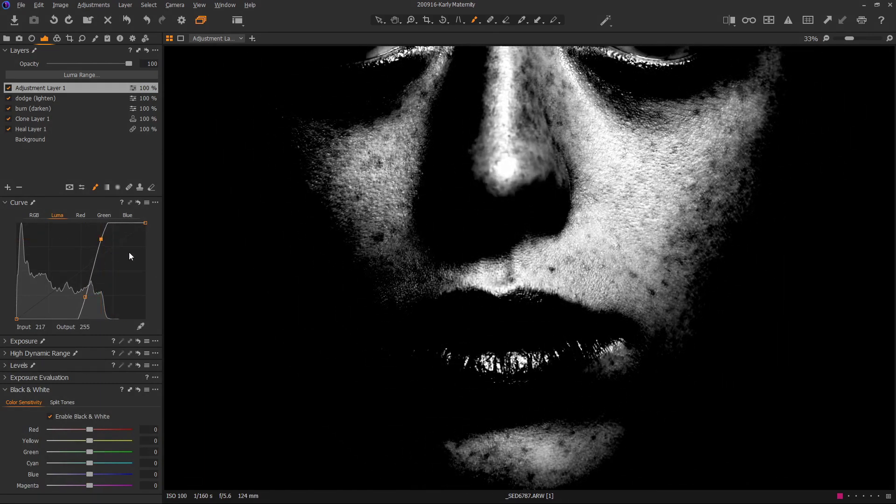
pyautogui.moveTo(610, 371); pyautogui.dragTo(631, 418)
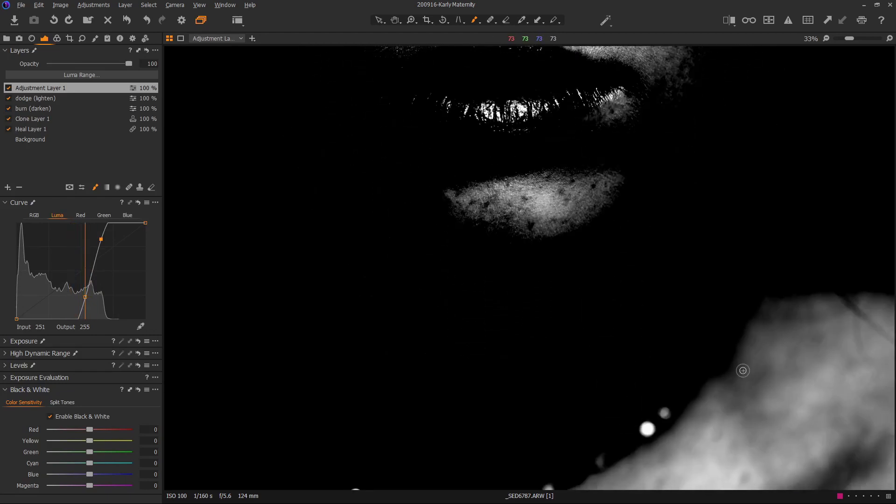
pyautogui.click(29, 98)
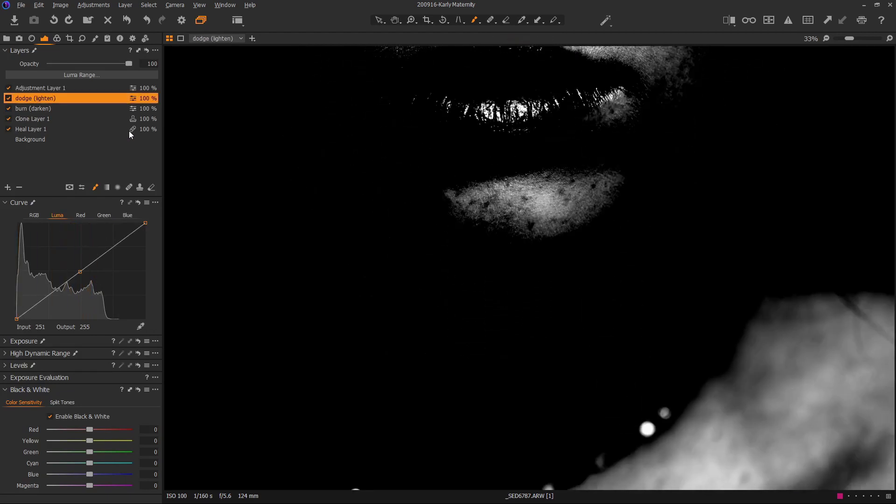
# - Paint dodge lightening over the shoulder area, then pan up to the eyes and nose
pyautogui.moveTo(767, 379)
pyautogui.mouseDown()
pyautogui.moveTo(736, 404)
pyautogui.moveTo(777, 384)
pyautogui.moveTo(762, 377)
pyautogui.moveTo(756, 401)
pyautogui.moveTo(736, 396)
pyautogui.moveTo(734, 406)
pyautogui.moveTo(739, 376)
pyautogui.moveTo(778, 358)
pyautogui.moveTo(778, 379)
pyautogui.moveTo(772, 370)
pyautogui.moveTo(765, 386)
pyautogui.moveTo(797, 349)
pyautogui.moveTo(791, 370)
pyautogui.moveTo(805, 363)
pyautogui.moveTo(831, 413)
pyautogui.moveTo(809, 416)
pyautogui.moveTo(820, 426)
pyautogui.moveTo(854, 402)
pyautogui.moveTo(847, 412)
pyautogui.moveTo(866, 429)
pyautogui.moveTo(787, 427)
pyautogui.moveTo(769, 437)
pyautogui.moveTo(788, 415)
pyautogui.moveTo(755, 444)
pyautogui.mouseUp()
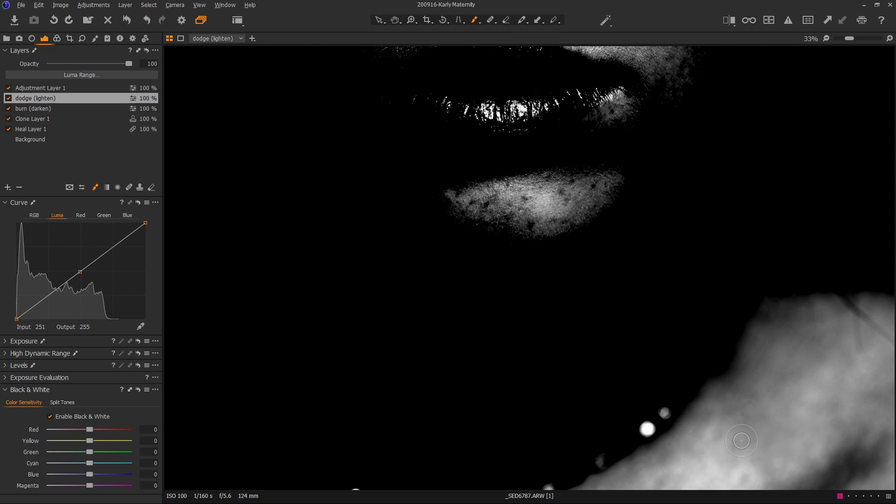
pyautogui.moveTo(741, 441)
pyautogui.mouseDown()
pyautogui.moveTo(744, 412)
pyautogui.moveTo(726, 408)
pyautogui.moveTo(720, 383)
pyautogui.moveTo(866, 392)
pyautogui.mouseUp()
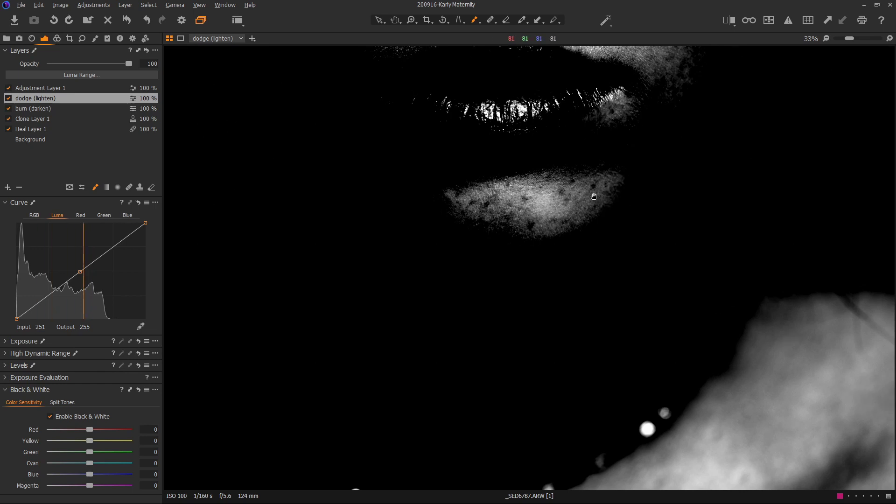
pyautogui.press('space')
pyautogui.click(603, 195)
pyautogui.moveTo(603, 195); pyautogui.dragTo(634, 169)
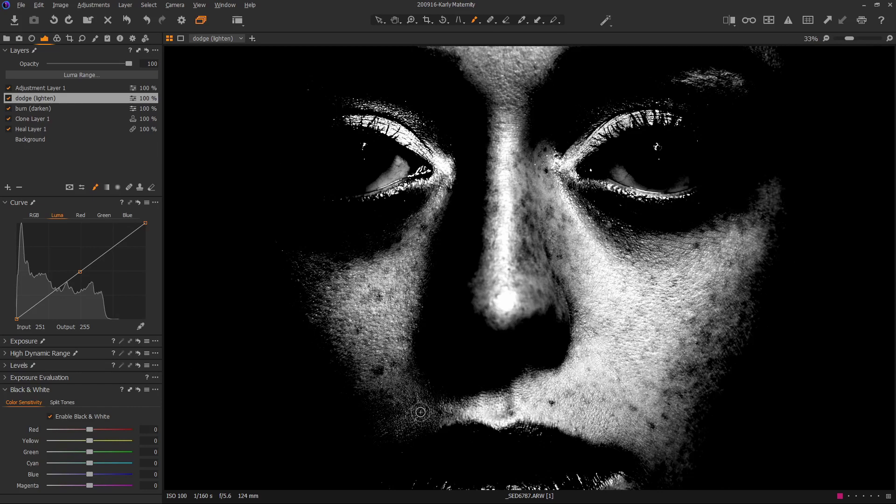
# - Zoom out and reshape Adjustment Layer 1's Luma curve into a gentler S-curve
pyautogui.moveTo(557, 226); pyautogui.dragTo(566, 204)
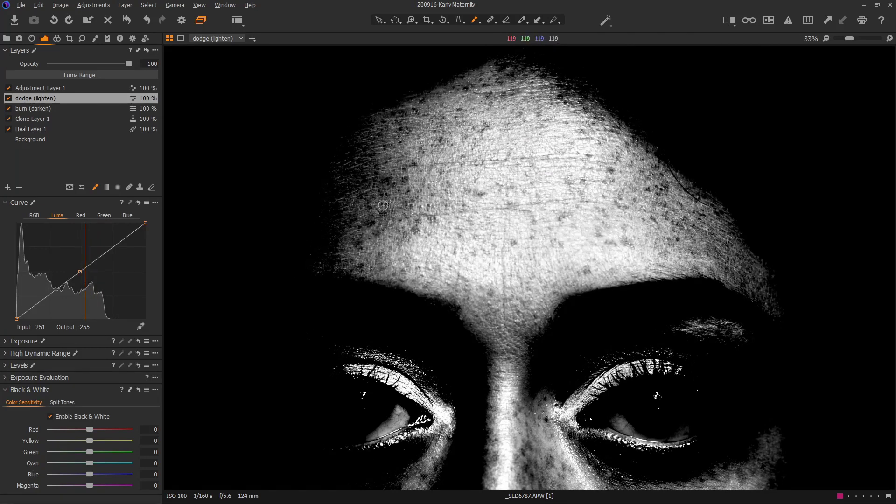
pyautogui.scroll(-1, 386, 207)
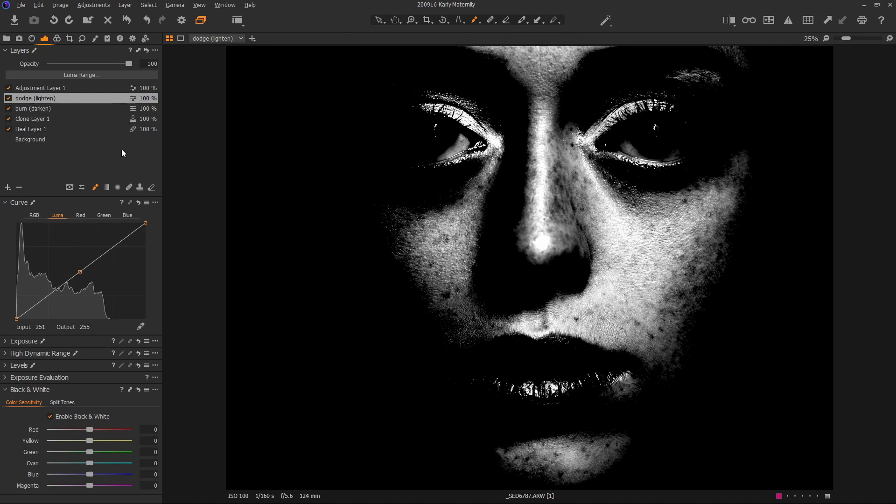
pyautogui.click(80, 89)
pyautogui.moveTo(85, 290); pyautogui.dragTo(59, 295)
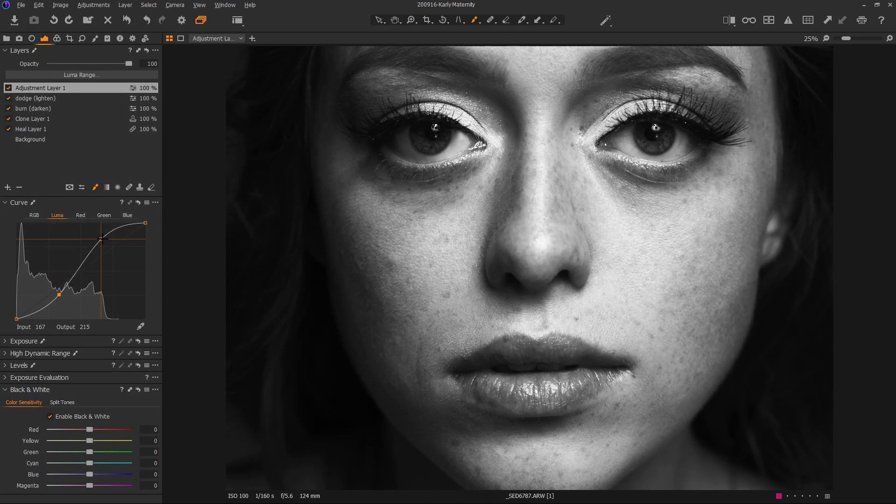
# - Steepen Adjustment Layer 1's luma curve with eased highlights and deepened shadows, then clear the annotation scribbles
pyautogui.moveTo(102, 239); pyautogui.dragTo(87, 240)
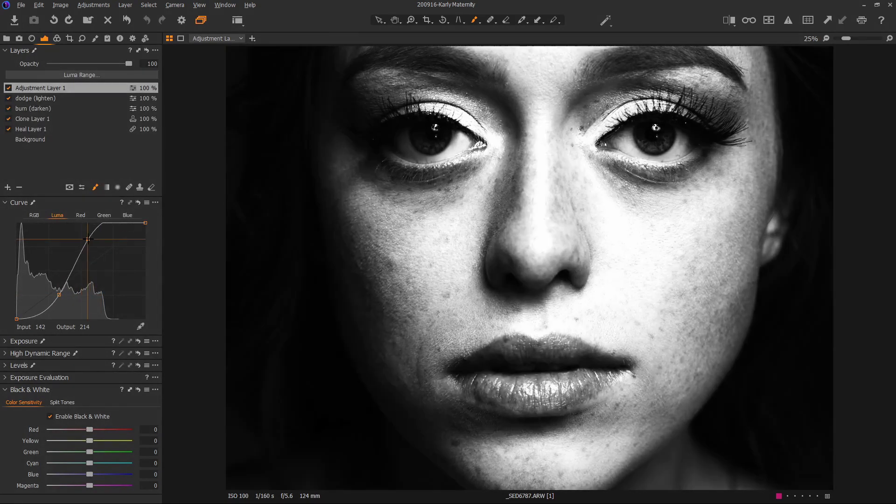
pyautogui.moveTo(53, 298)
pyautogui.mouseDown()
pyautogui.moveTo(56, 285)
pyautogui.moveTo(62, 296)
pyautogui.mouseUp()
pyautogui.moveTo(88, 240); pyautogui.dragTo(99, 243)
pyautogui.moveTo(62, 295); pyautogui.dragTo(72, 300)
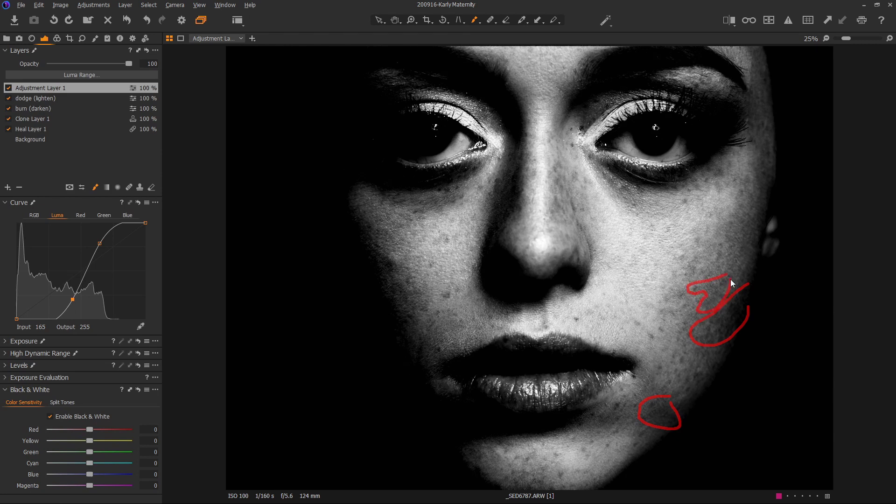
pyautogui.press('Escape')
# - On the dodge (lighten) layer, brush over dark skin patches from the forehead down to the lips and neck
pyautogui.click(77, 101)
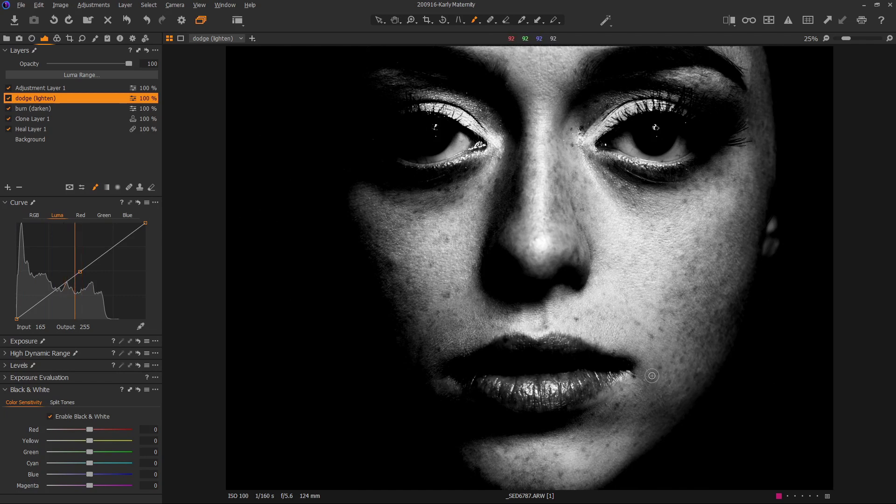
pyautogui.click(646, 391)
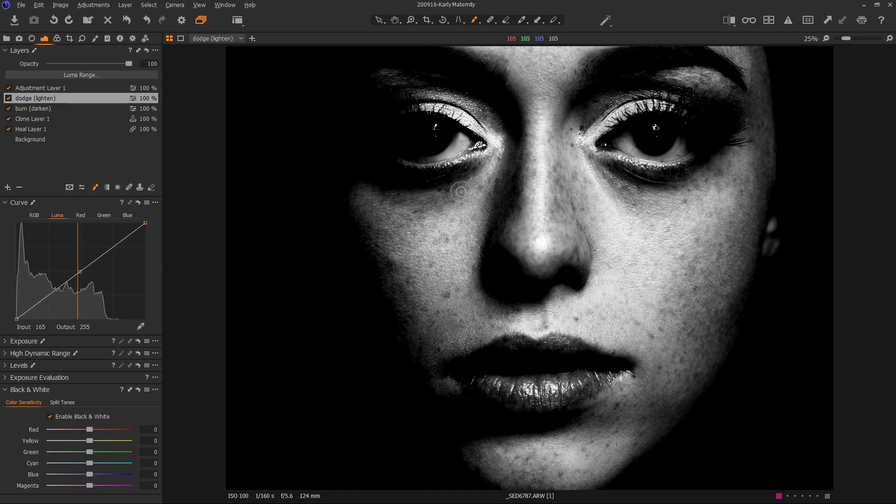
pyautogui.moveTo(577, 166); pyautogui.dragTo(576, 144)
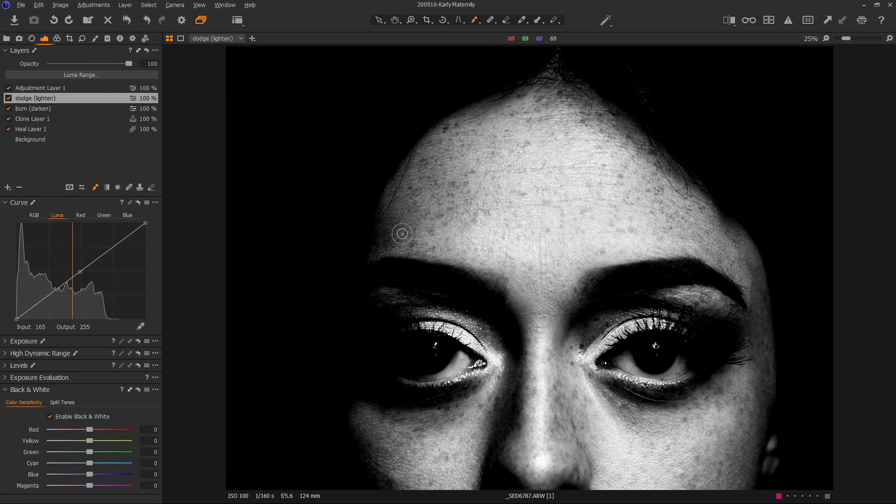
pyautogui.moveTo(590, 402); pyautogui.dragTo(618, 448)
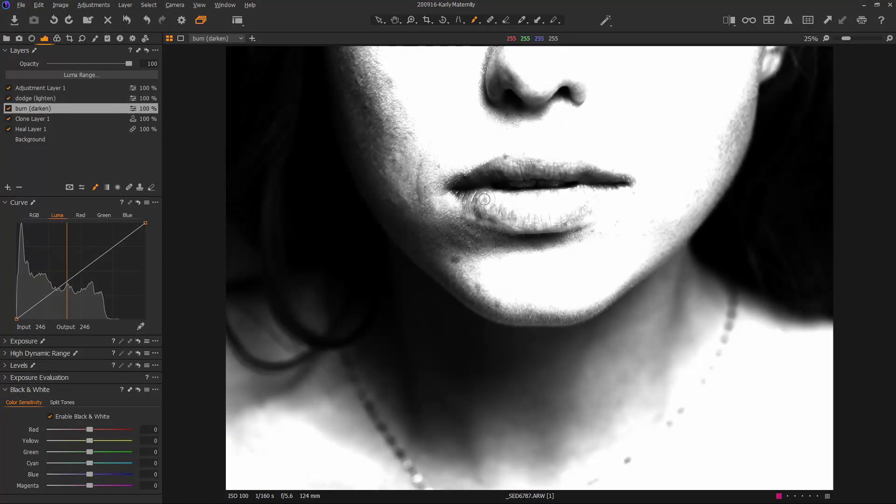
# - Zoom into the lips and brush a dark spot on the lower lip with the dodge (lighten) layer
pyautogui.moveTo(370, 136); pyautogui.dragTo(567, 329)
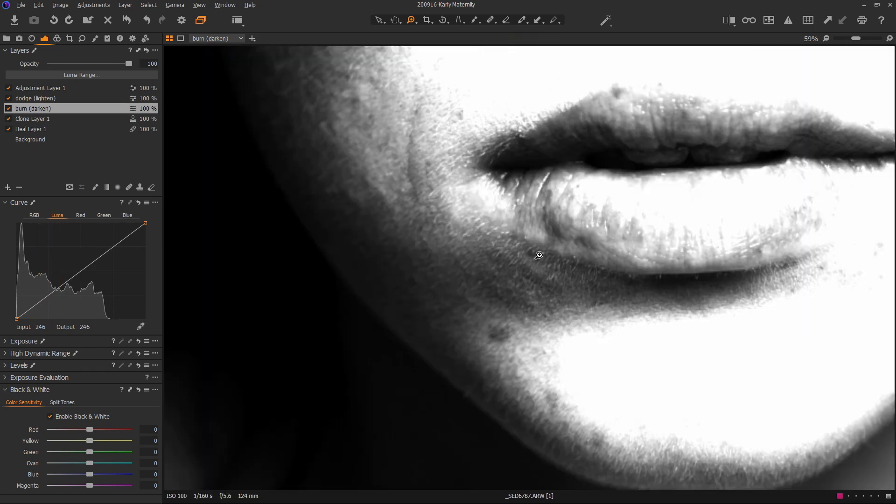
pyautogui.click(70, 98)
pyautogui.press('b')
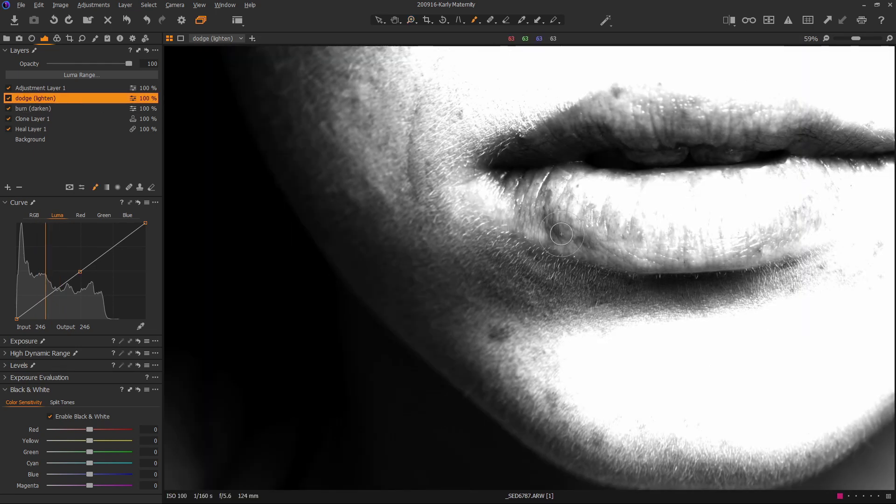
pyautogui.moveTo(561, 233); pyautogui.dragTo(549, 223)
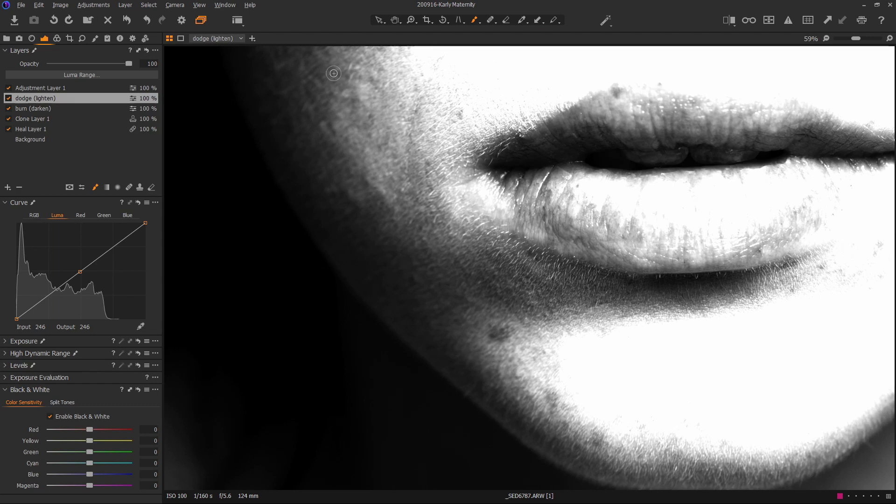
pyautogui.hotkey('ctrl', '-')
pyautogui.hotkey('ctrl', '-')
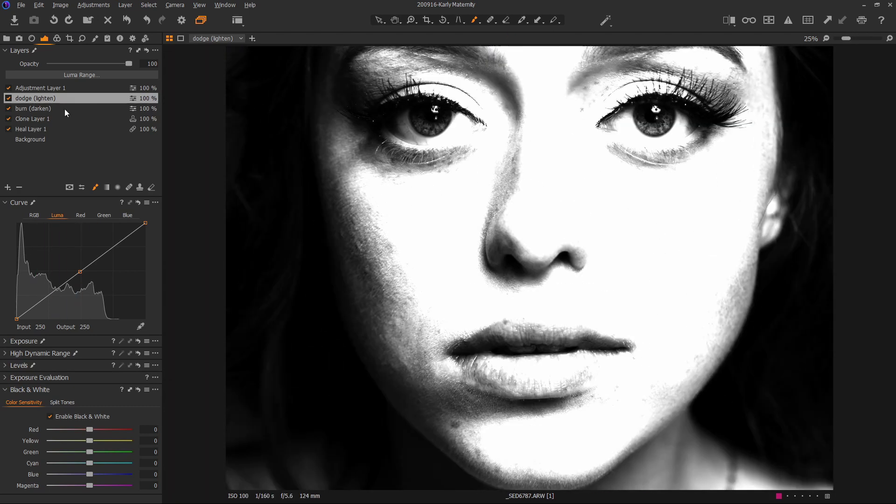
# - Zoom in on the mouth and touch up small patches, alternating between the burn (darken) and dodge (lighten) layers
pyautogui.click(65, 112)
pyautogui.hotkey('ctrl', '+')
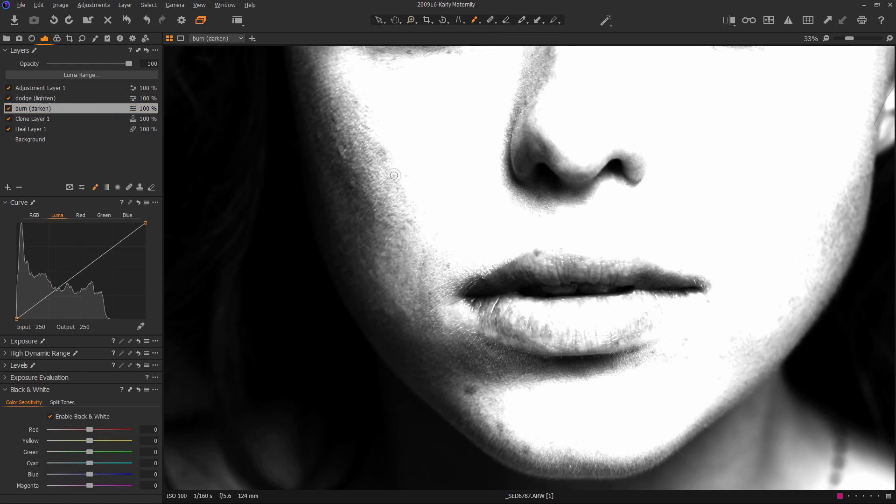
pyautogui.hotkey('alt', 'Up')
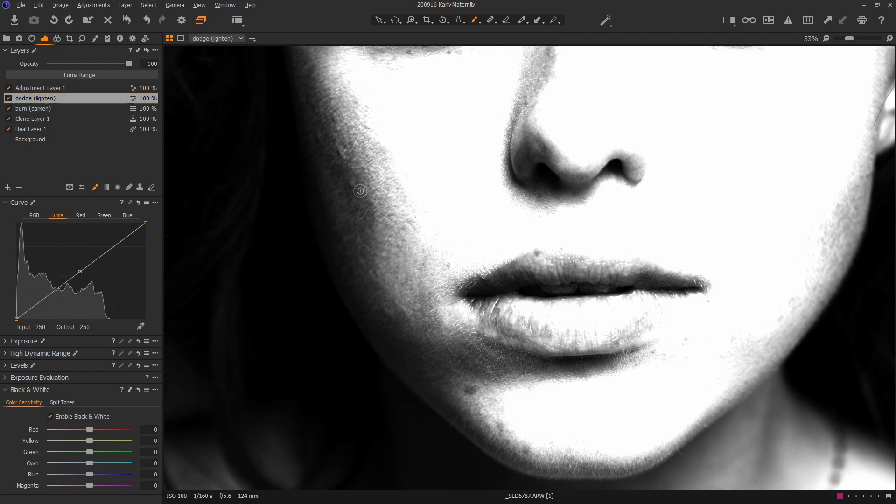
pyautogui.hotkey('alt', 'Down')
pyautogui.hotkey('alt', 'Up')
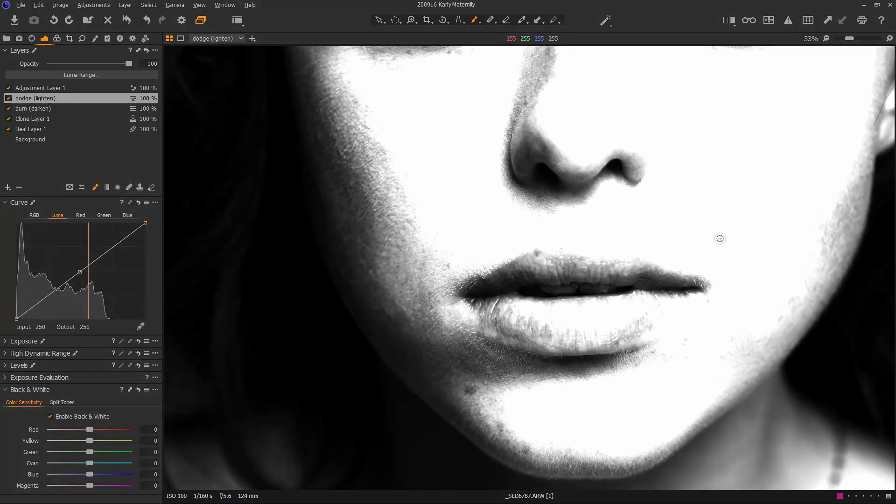
# - Fit the portrait to view and disable Adjustment Layer 1 and the Black & White conversion
pyautogui.moveTo(849, 39); pyautogui.dragTo(838, 38)
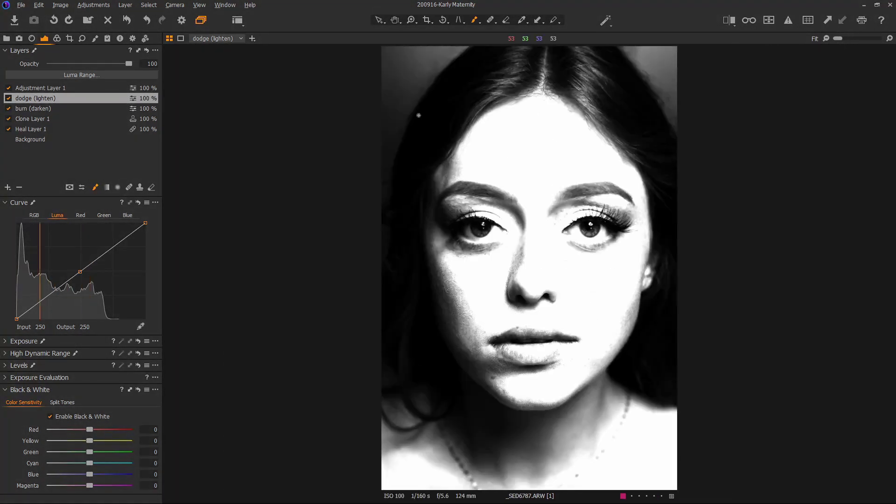
pyautogui.click(8, 88)
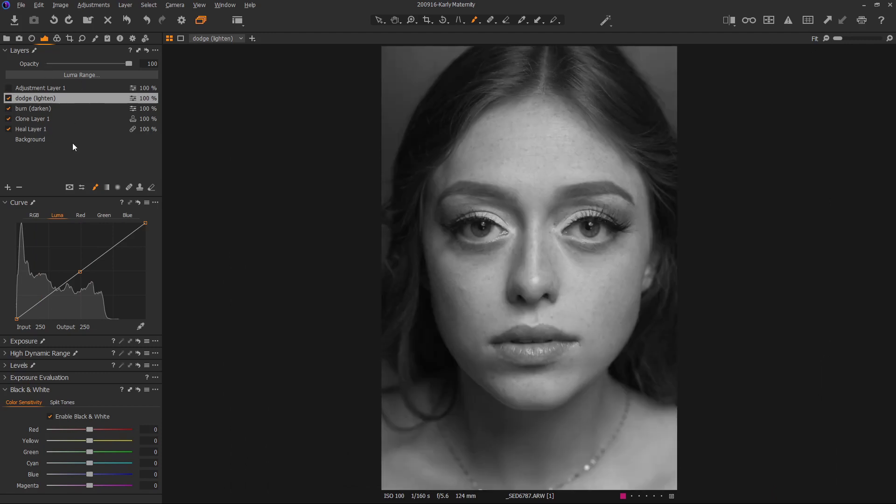
pyautogui.click(69, 415)
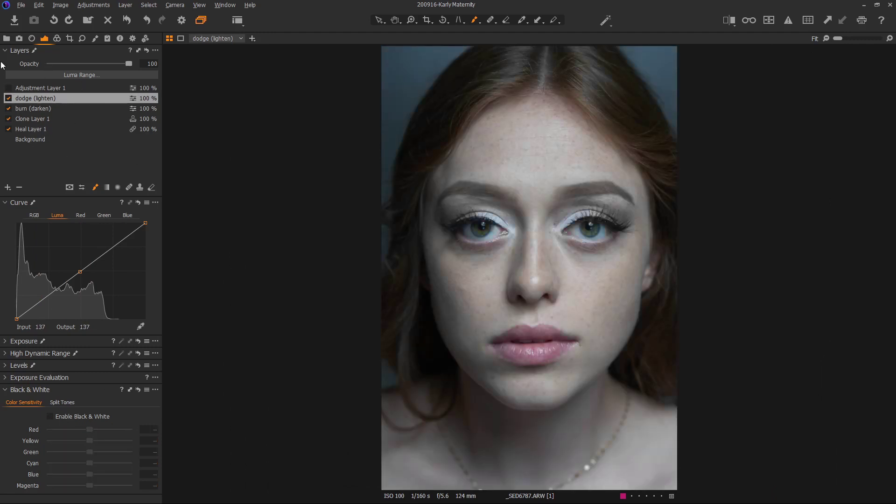
# - Zoom to 25% on the face and toggle the dodge (lighten) layer on and off to compare
pyautogui.moveTo(838, 38); pyautogui.dragTo(844, 39)
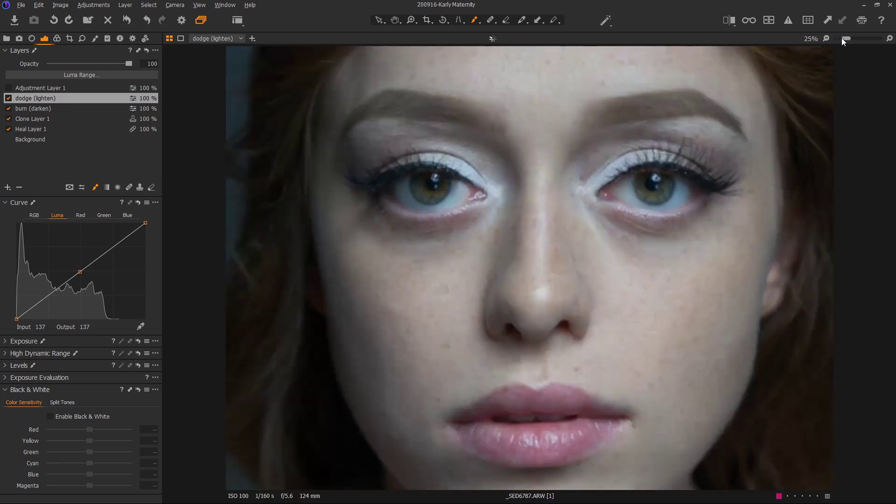
pyautogui.click(8, 98)
pyautogui.click(8, 98)
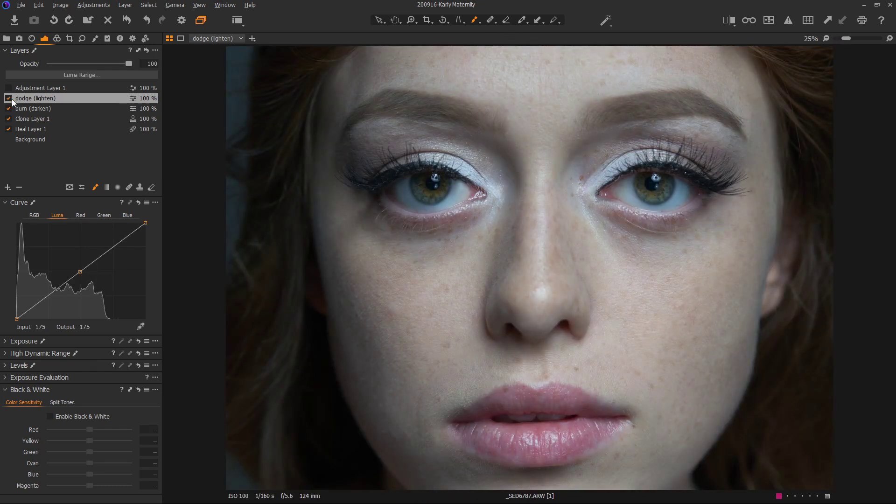
pyautogui.click(9, 98)
pyautogui.click(8, 98)
pyautogui.click(8, 98)
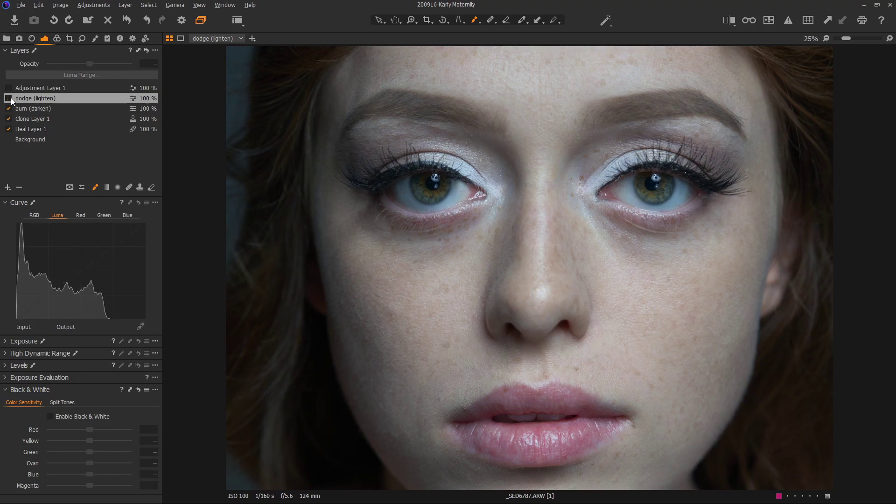
pyautogui.click(8, 98)
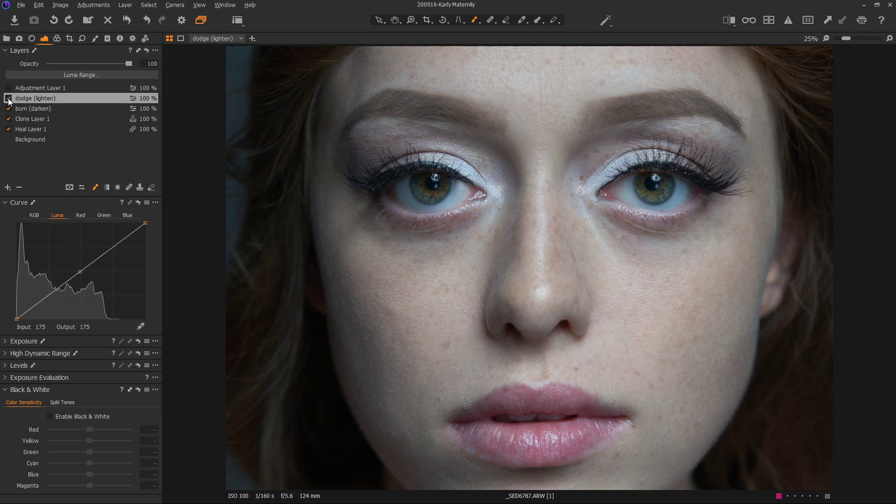
pyautogui.click(9, 98)
pyautogui.click(9, 98)
pyautogui.hotkey('alt', 'm')
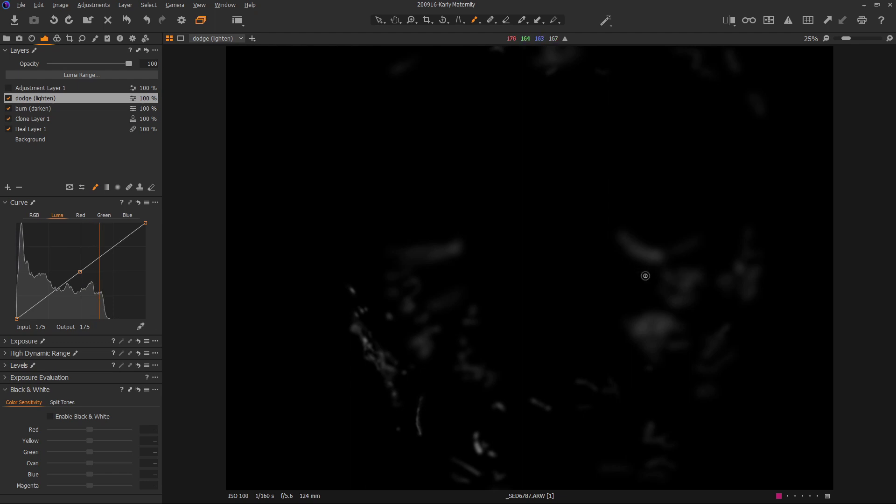
pyautogui.moveTo(645, 275); pyautogui.dragTo(685, 302)
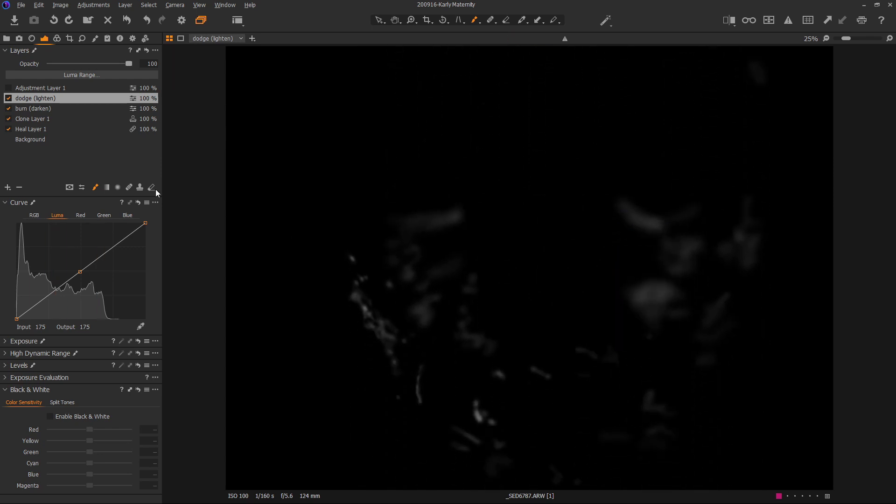
# - Return to the photo view, select the burn (darken) layer, fit the portrait, and lower its opacity to 49
pyautogui.press('m')
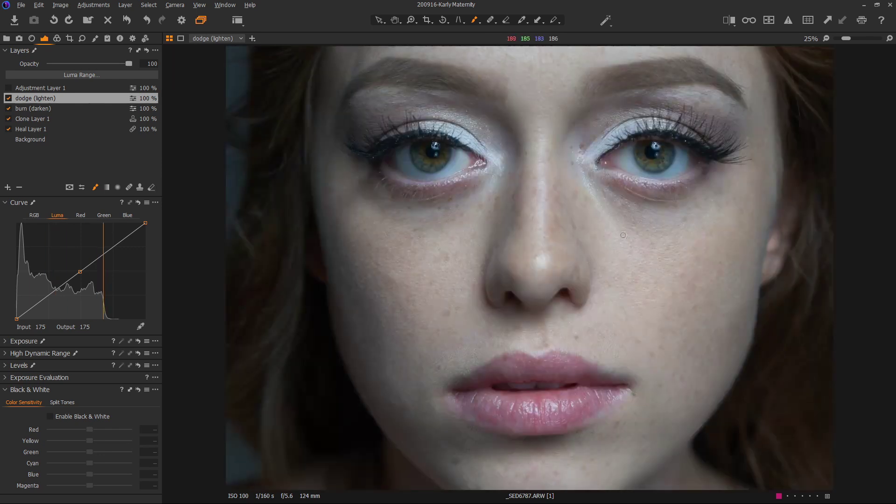
pyautogui.click(33, 109)
pyautogui.moveTo(848, 38); pyautogui.dragTo(835, 45)
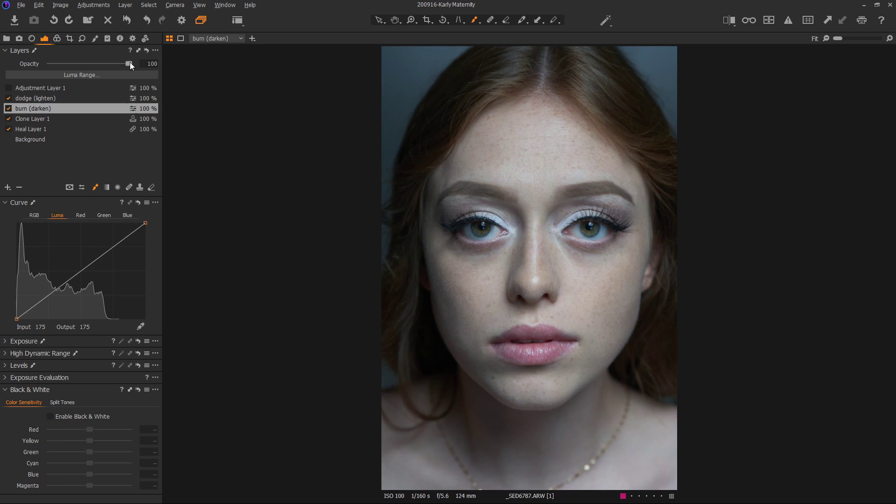
pyautogui.moveTo(129, 63)
pyautogui.mouseDown()
pyautogui.moveTo(86, 67)
pyautogui.moveTo(130, 65)
pyautogui.mouseUp()
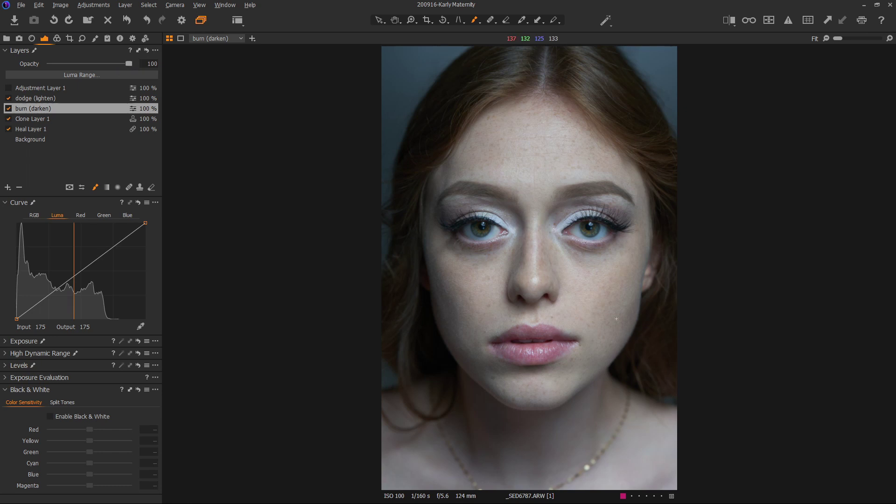